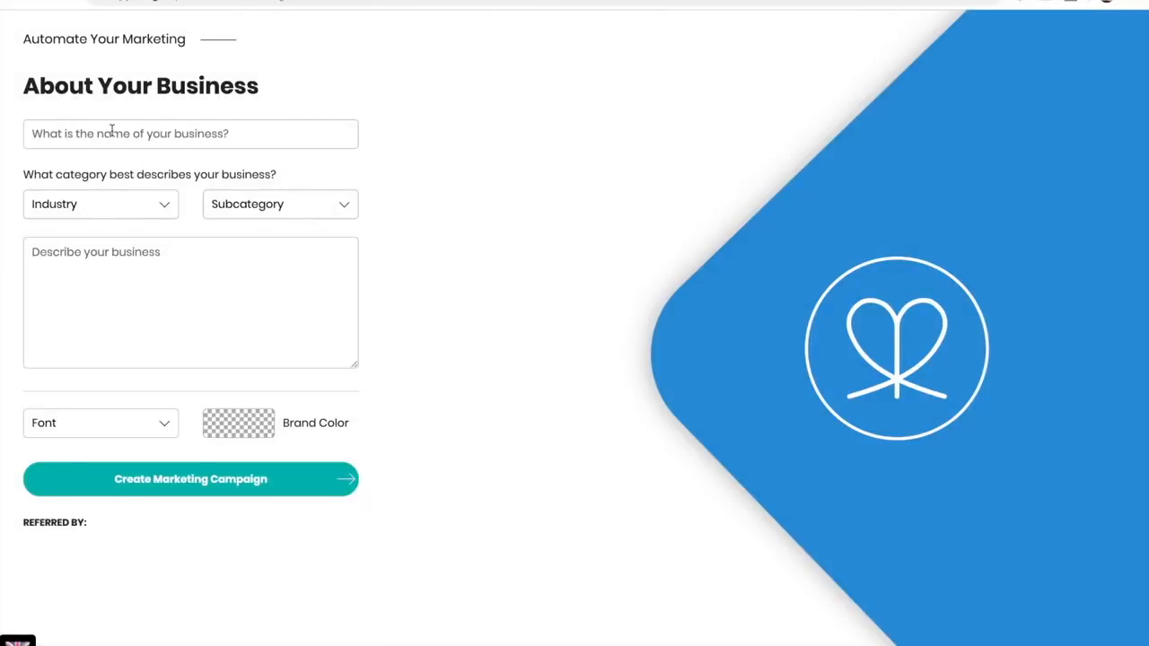
Step: Enter Coco's Car Dealership as the business, Automotive industry, Car Dealership subcategory, and its description
{"action": "left_click", "coordinate": [104, 130]}
{"action": "type", "text": "Coc"}
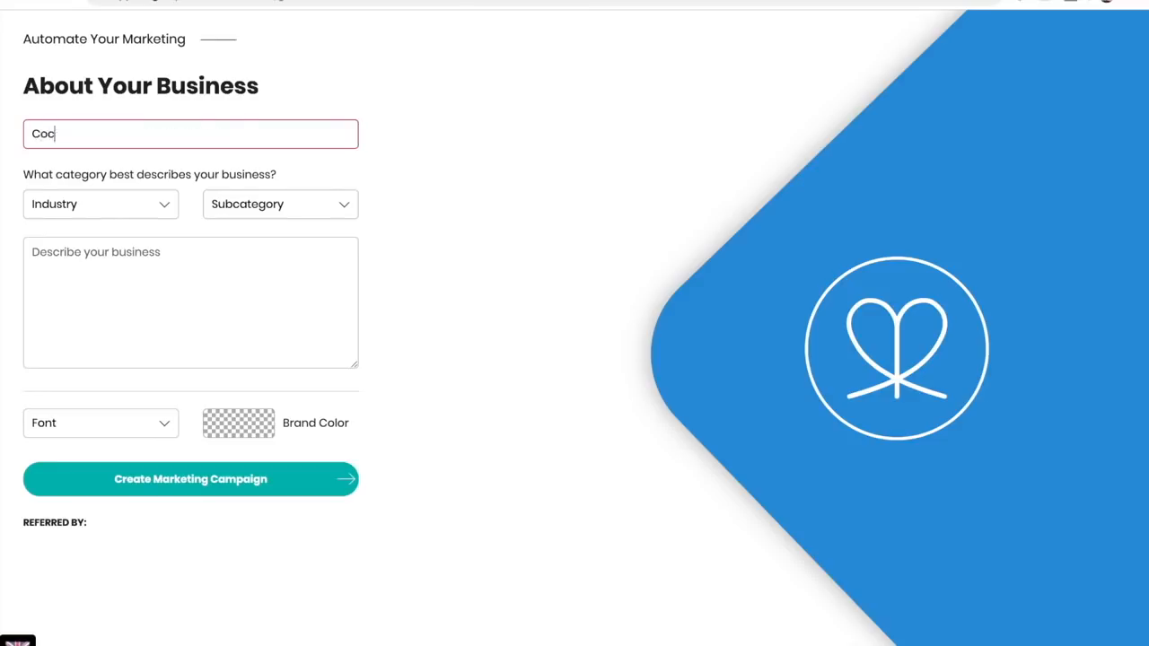
{"action": "type", "text": "o's Car D"}
{"action": "type", "text": "ealersh"}
{"action": "type", "text": "ip"}
{"action": "left_click", "coordinate": [148, 208]}
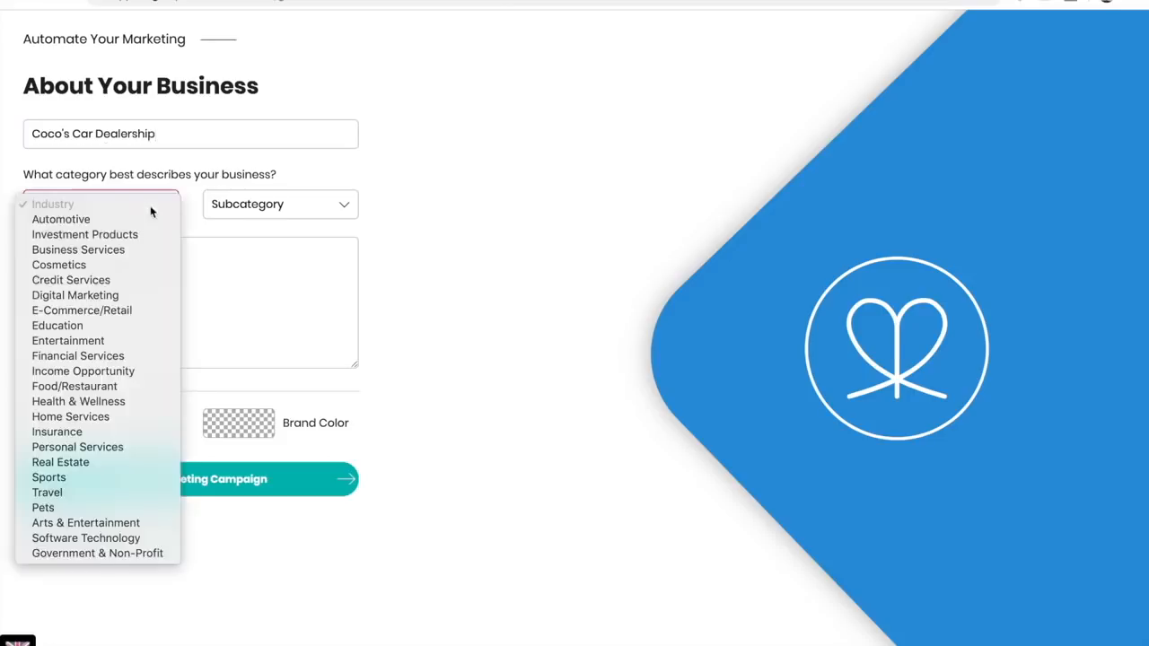
{"action": "left_click", "coordinate": [136, 219]}
{"action": "left_click", "coordinate": [274, 209]}
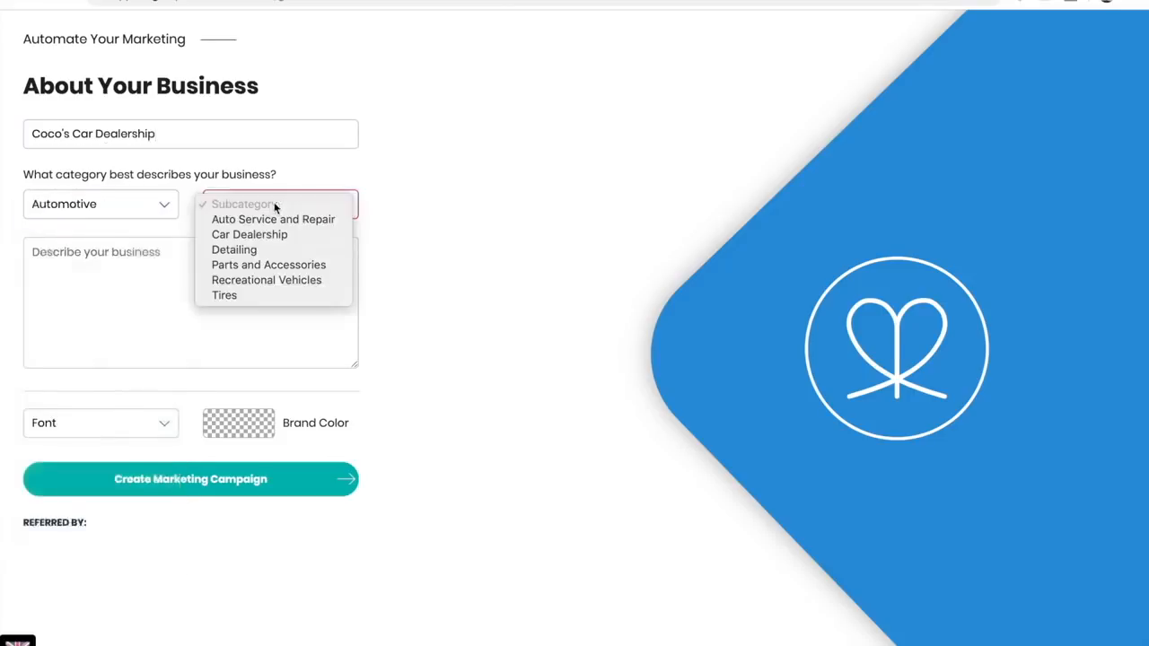
{"action": "left_click", "coordinate": [268, 235]}
{"action": "left_click", "coordinate": [101, 266]}
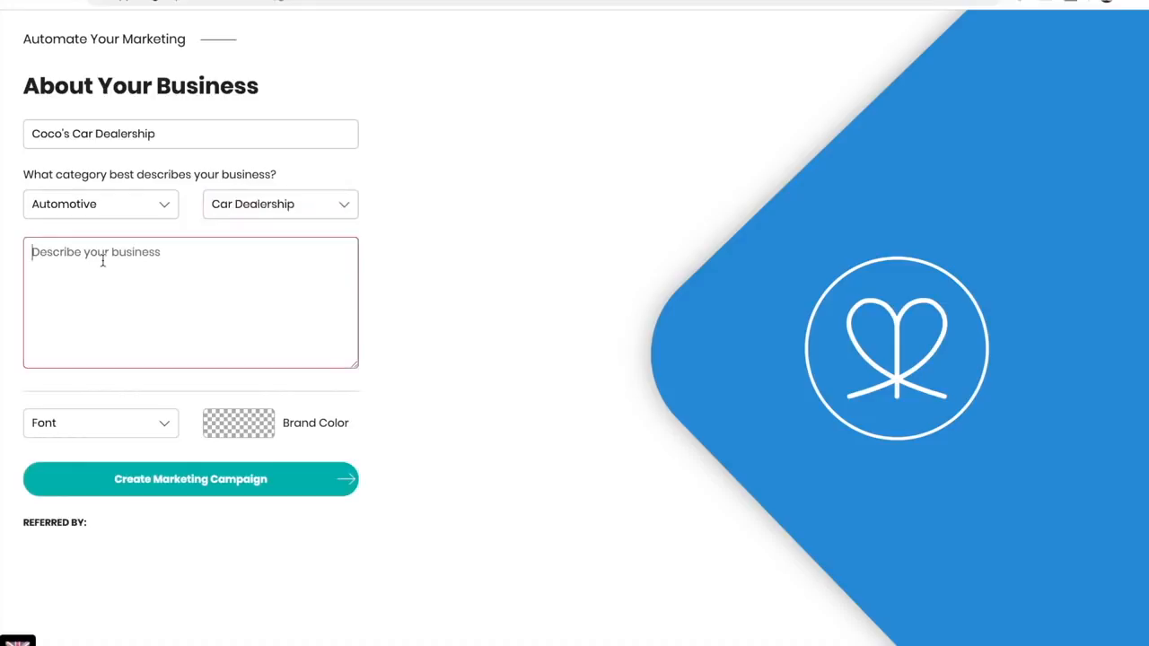
{"action": "type", "text": "We sell"}
{"action": "type", "text": " the best n"}
{"action": "type", "text": "ew and used vehicles."}
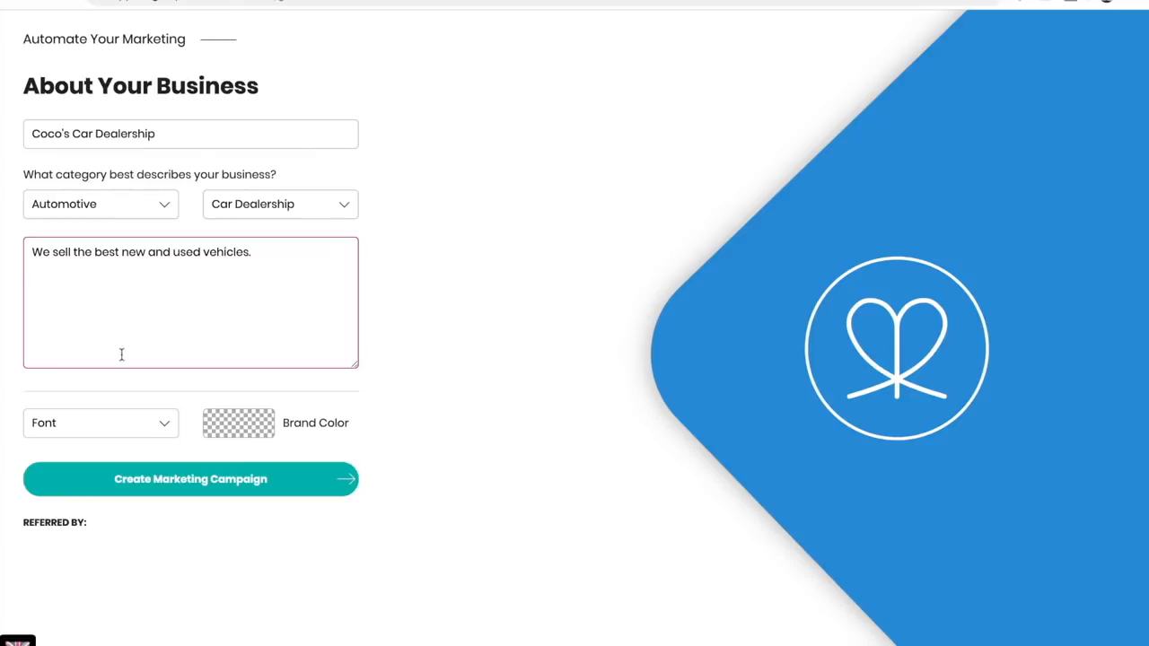
Step: Choose the Arial font and a light blue brand colour, then generate the marketing campaign
{"action": "left_click", "coordinate": [153, 429]}
{"action": "left_click", "coordinate": [279, 423]}
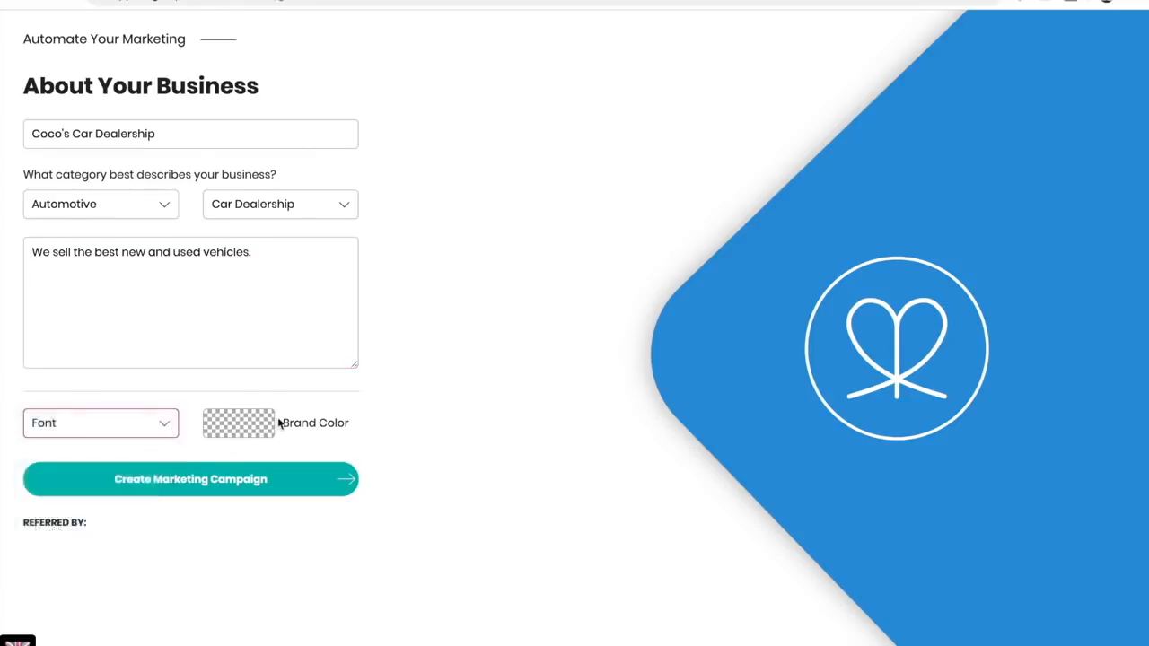
{"action": "left_click", "coordinate": [238, 423]}
{"action": "left_click", "coordinate": [398, 546]}
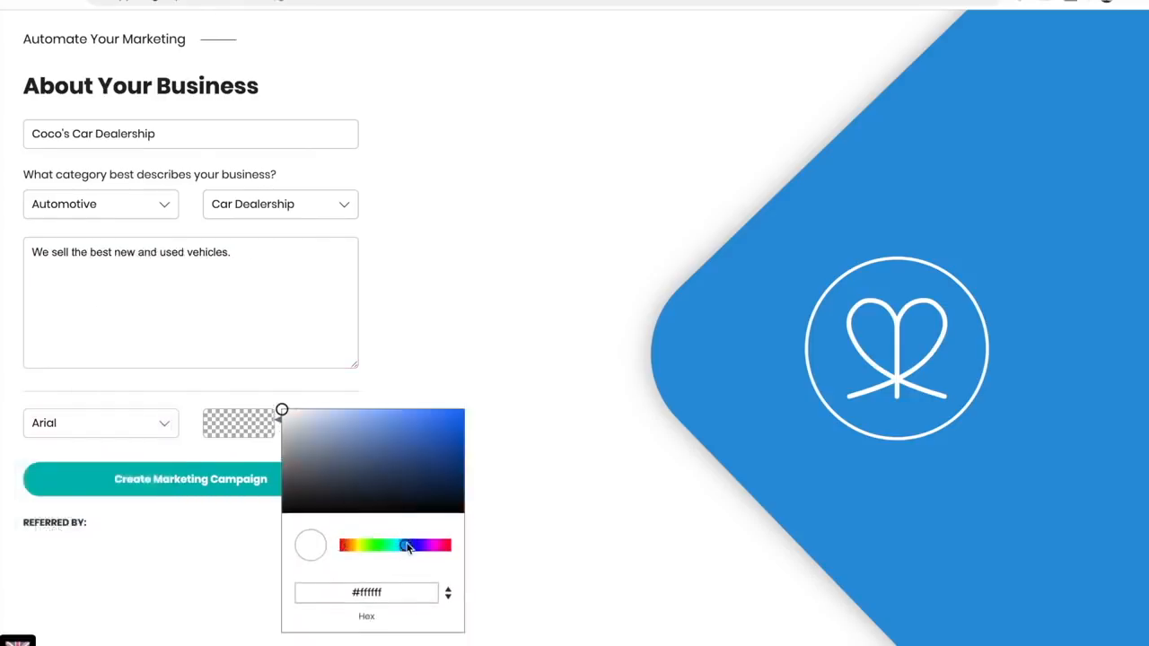
{"action": "left_click", "coordinate": [387, 413]}
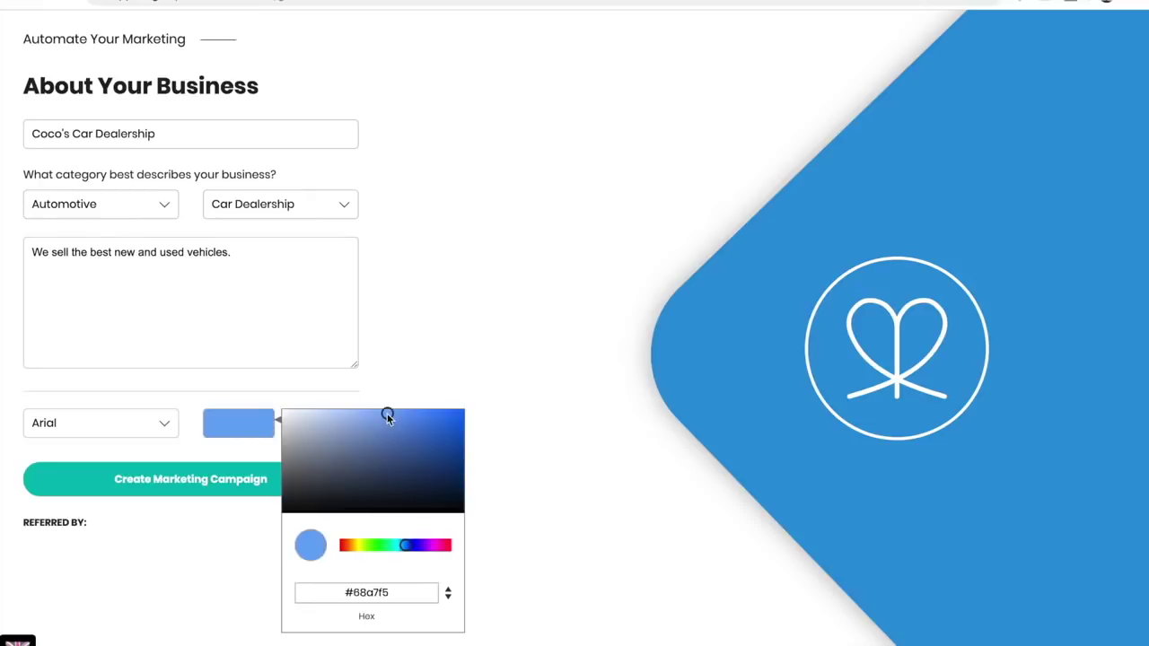
{"action": "left_click", "coordinate": [209, 485]}
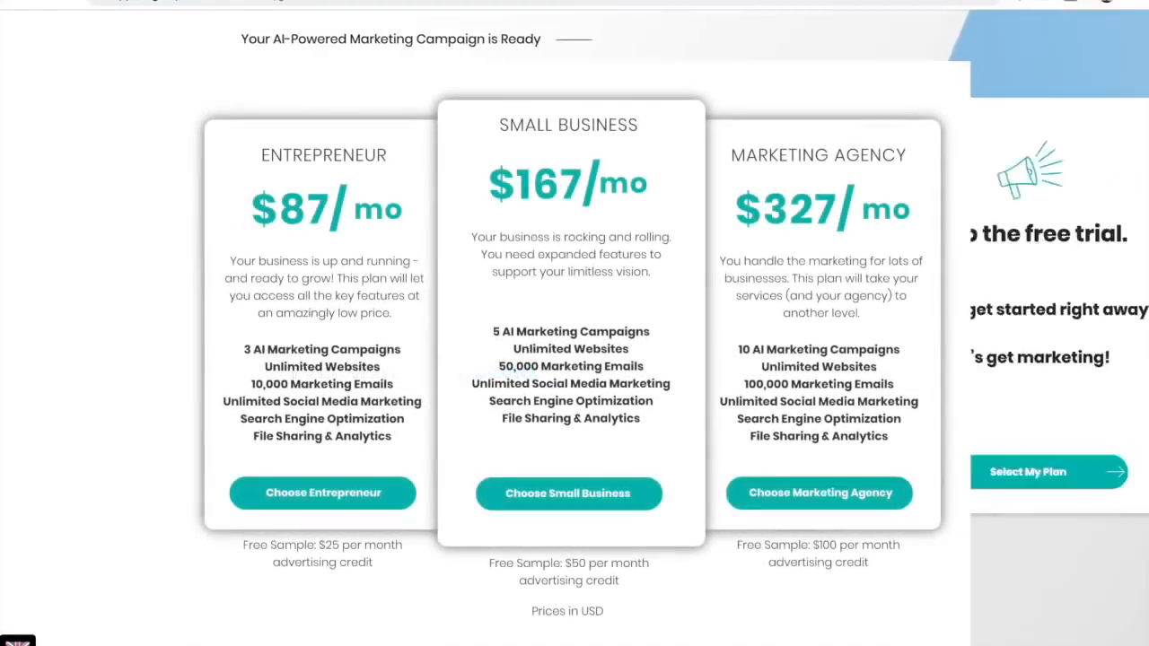
Step: Start the free trial and enter the first and last name on the Create Your Account form
{"action": "left_click", "coordinate": [568, 493]}
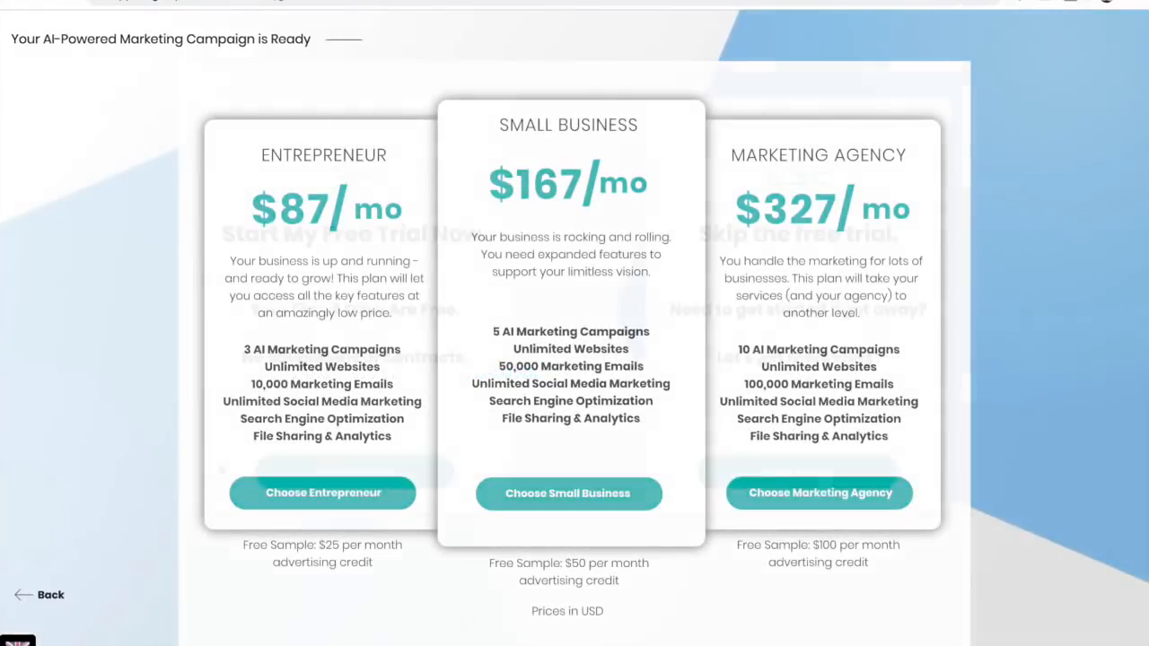
{"action": "left_click", "coordinate": [96, 169]}
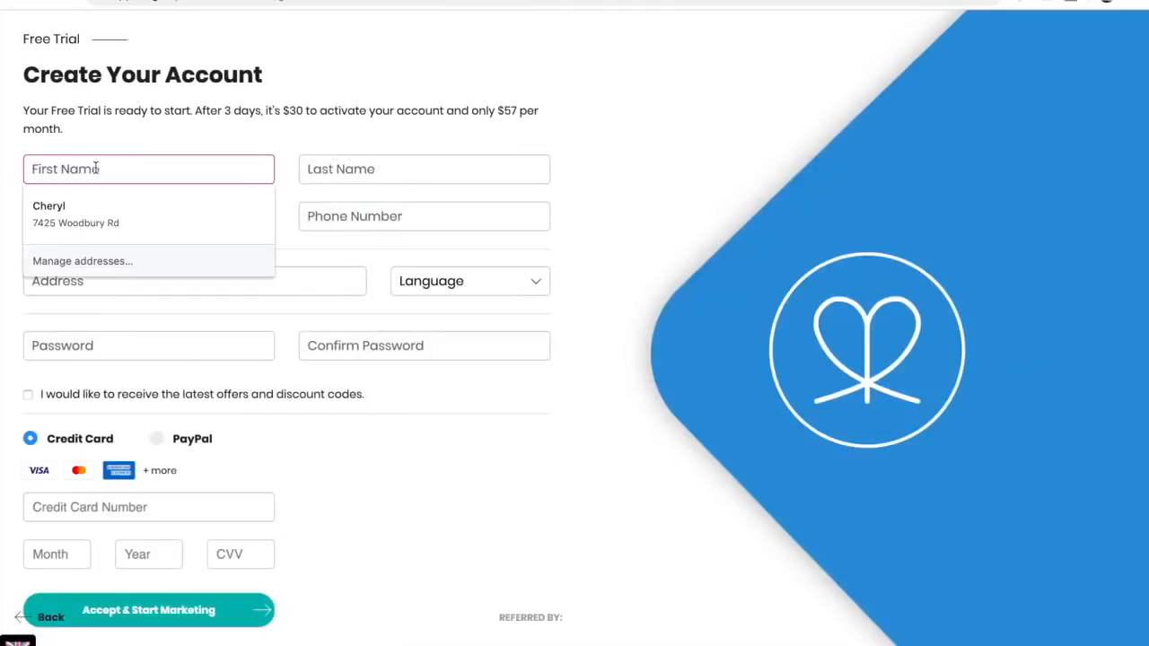
{"action": "key", "text": "Tab"}
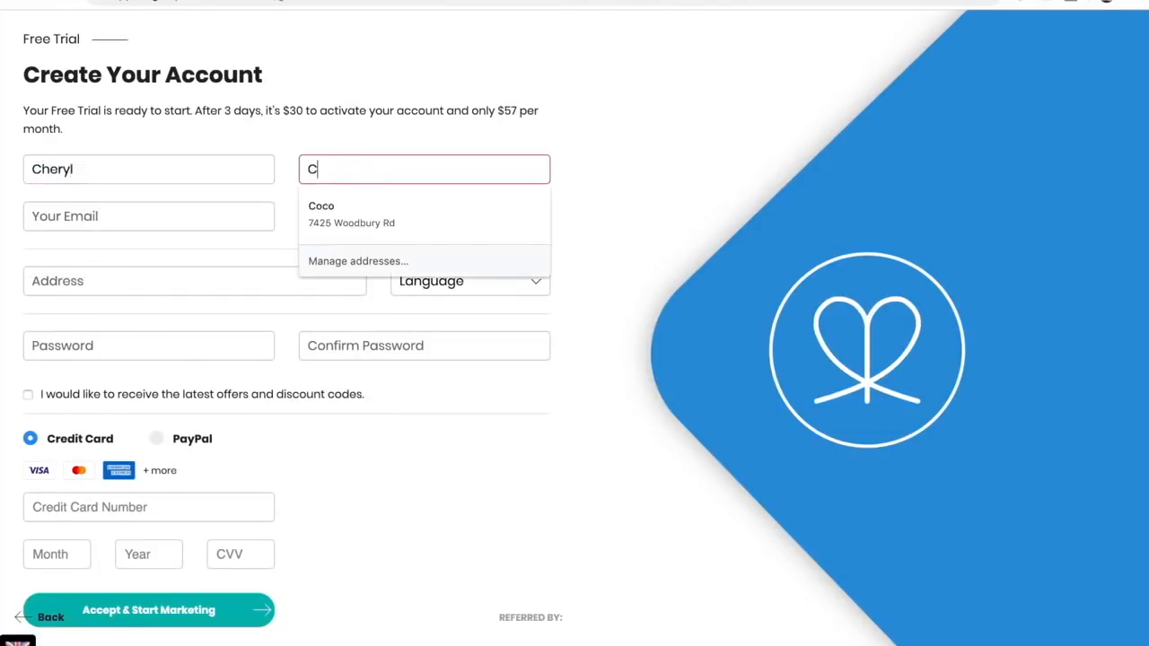
Step: Enter the contact email address and the business phone number
{"action": "left_click", "coordinate": [81, 214]}
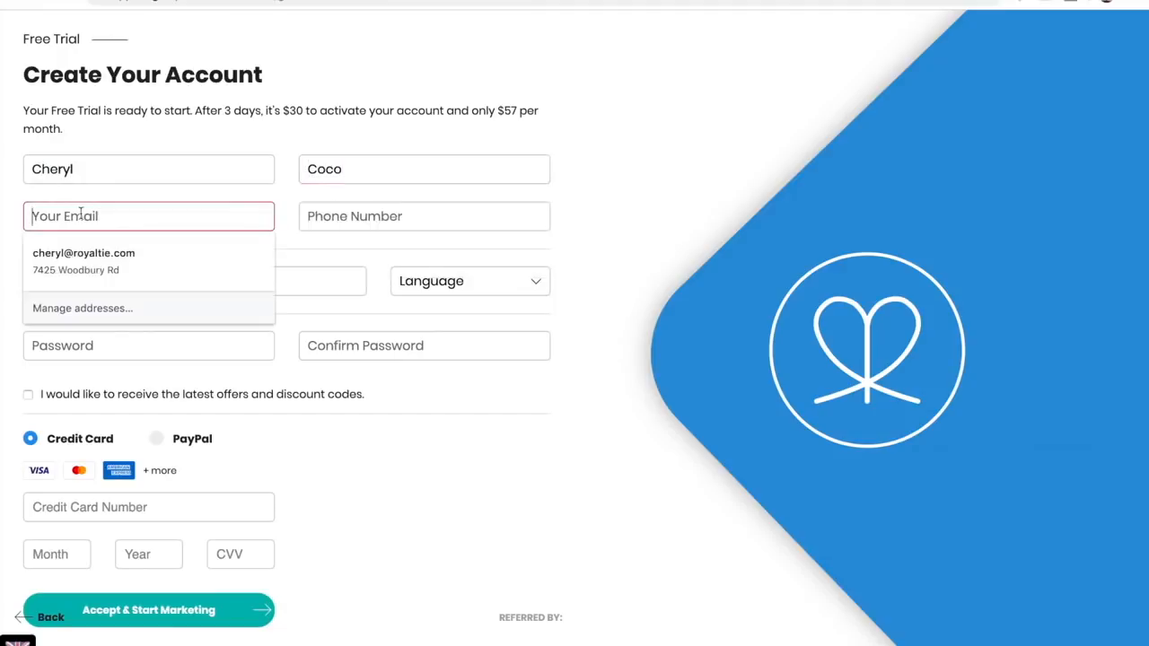
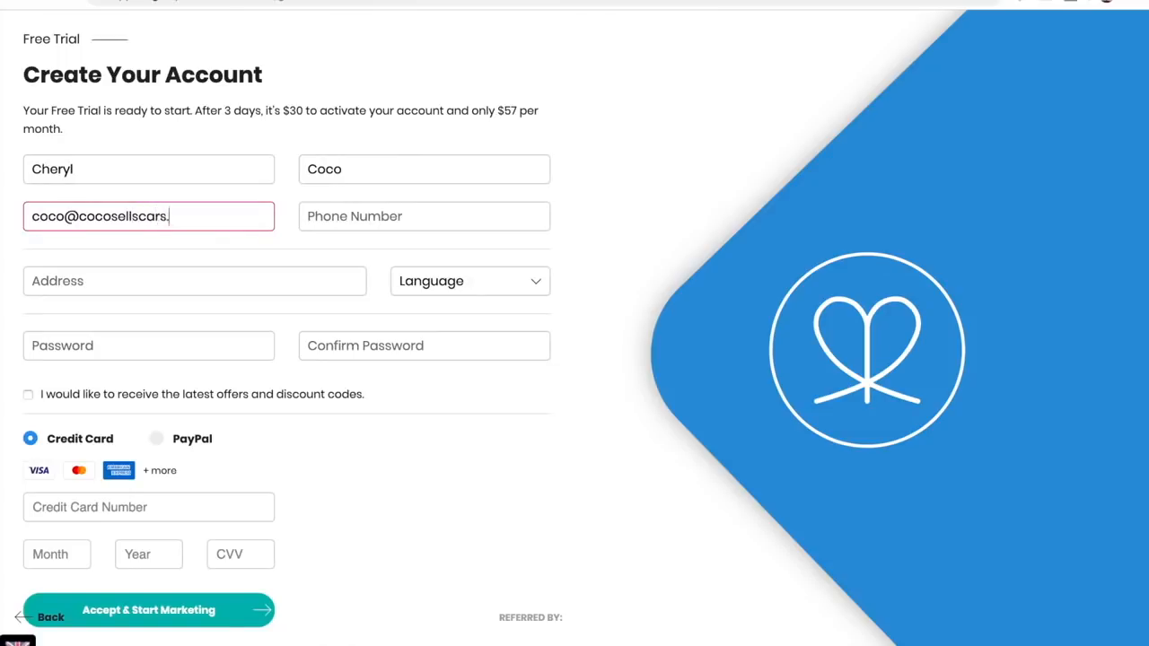
{"action": "left_click", "coordinate": [334, 219]}
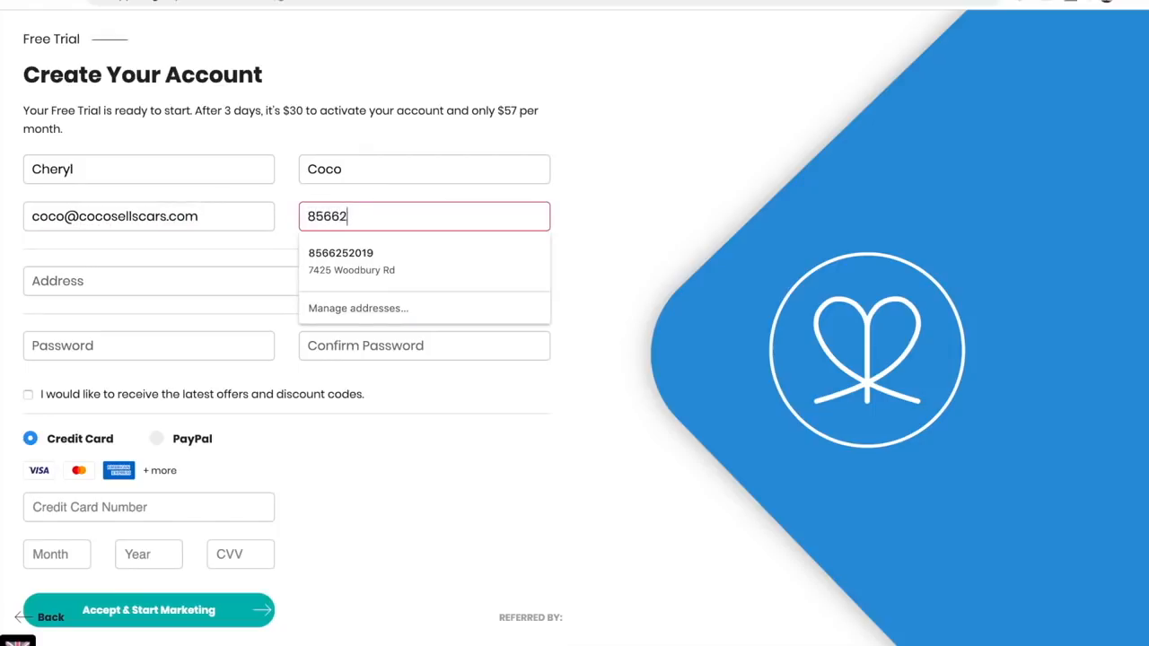
{"action": "left_click", "coordinate": [127, 283]}
{"action": "type", "text": "23"}
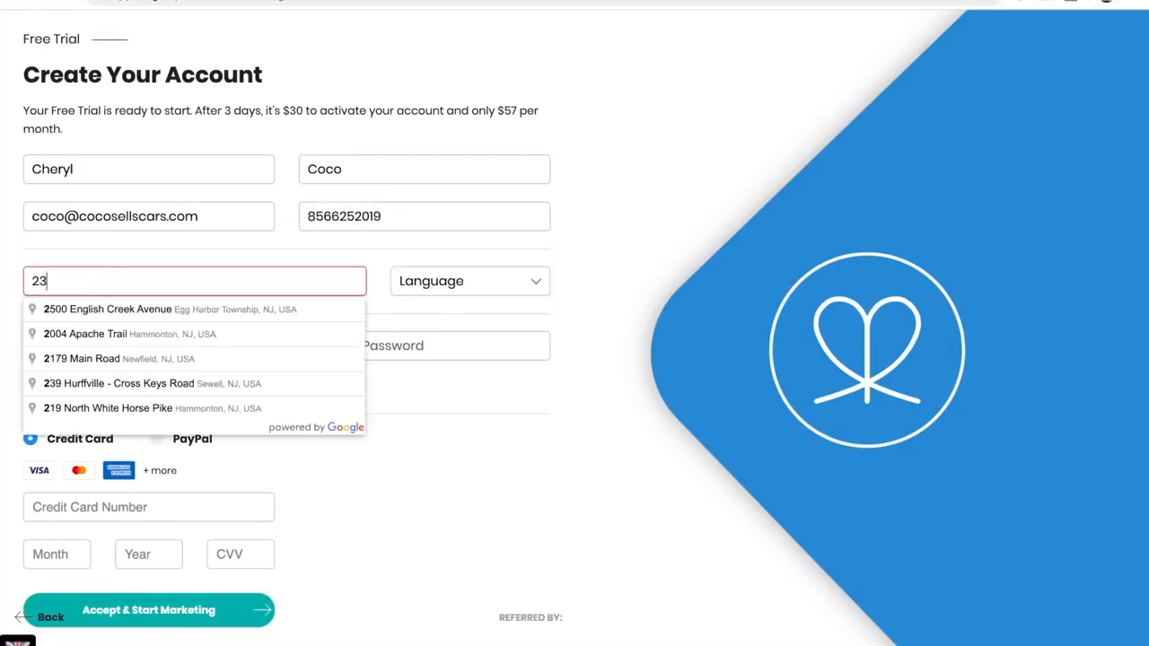
{"action": "type", "text": "6"}
{"action": "left_click", "coordinate": [131, 310]}
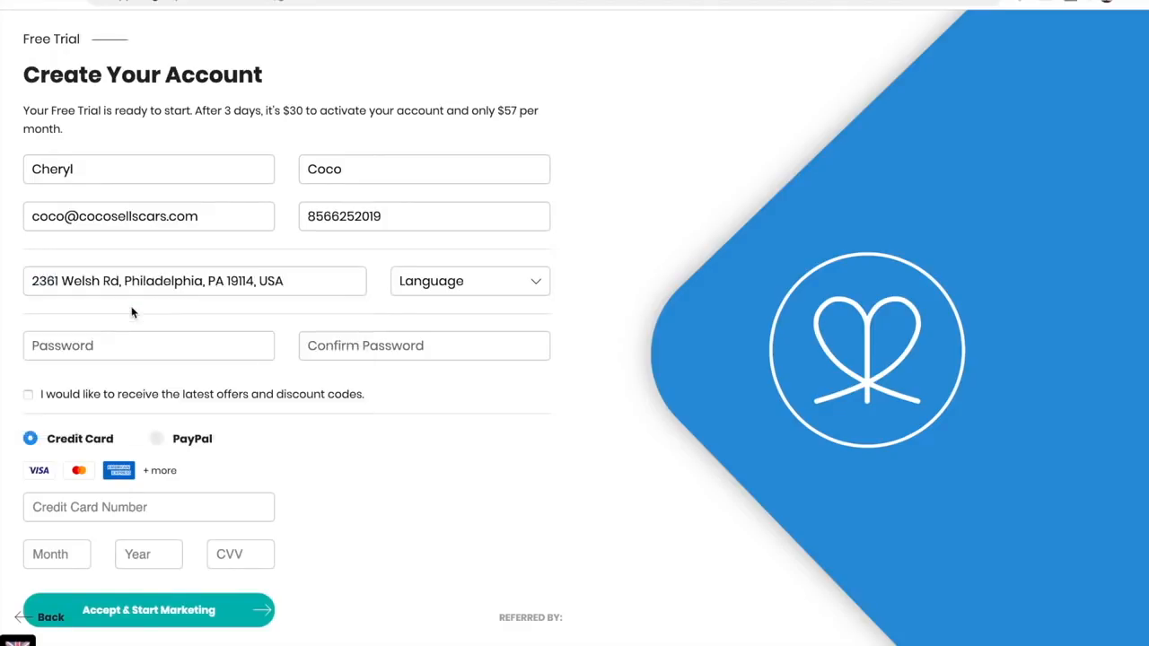
{"action": "left_click", "coordinate": [471, 281]}
{"action": "left_click", "coordinate": [456, 300]}
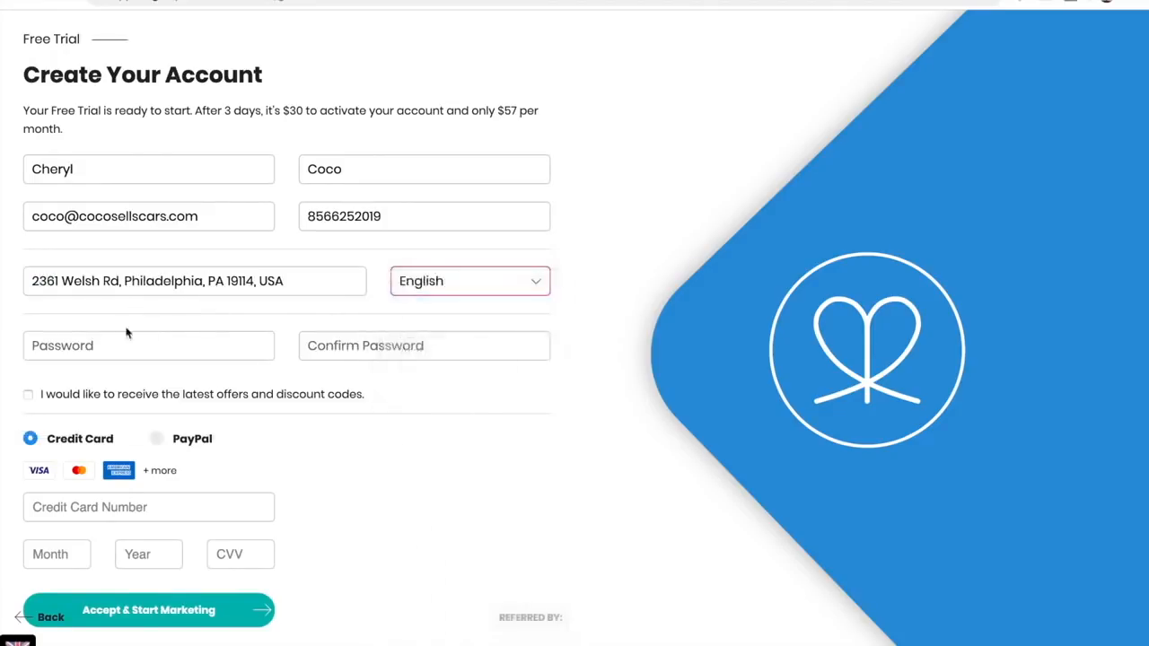
{"action": "left_click", "coordinate": [87, 348]}
{"action": "type", "text": "•"}
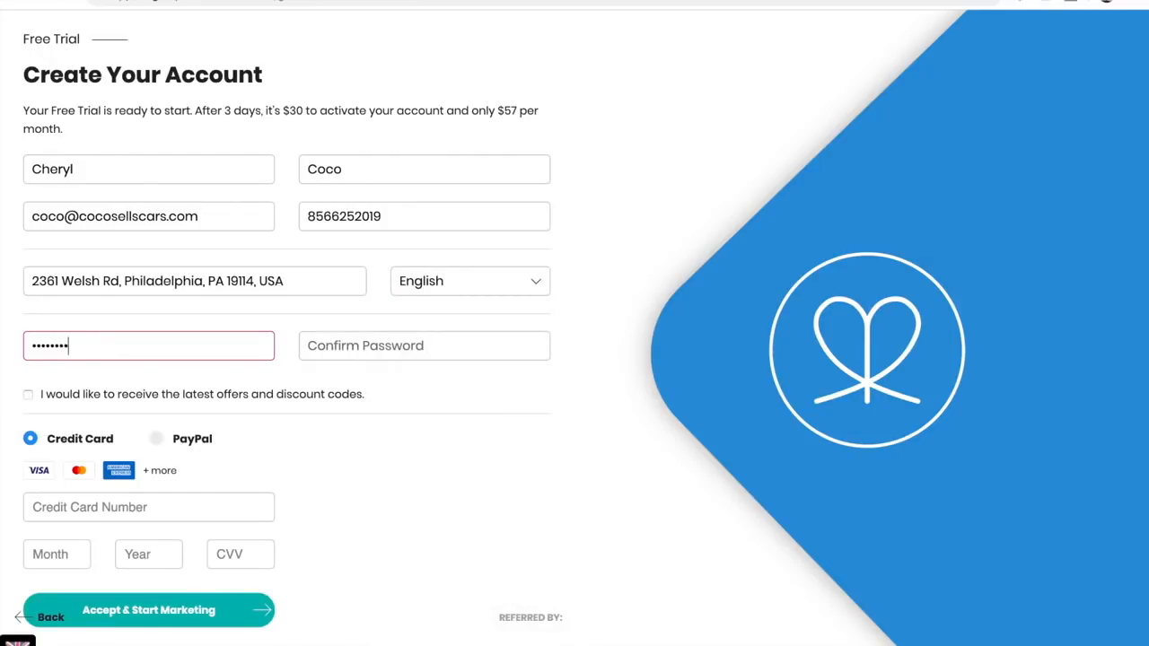
{"action": "left_click", "coordinate": [332, 346]}
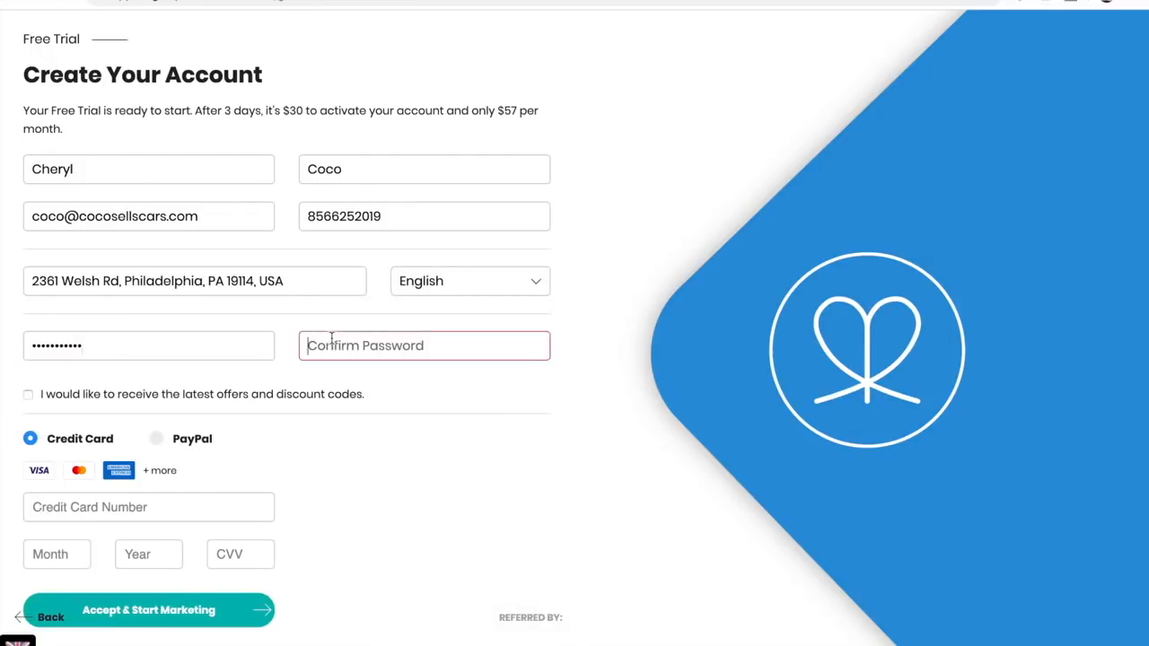
{"action": "type", "text": "•••"}
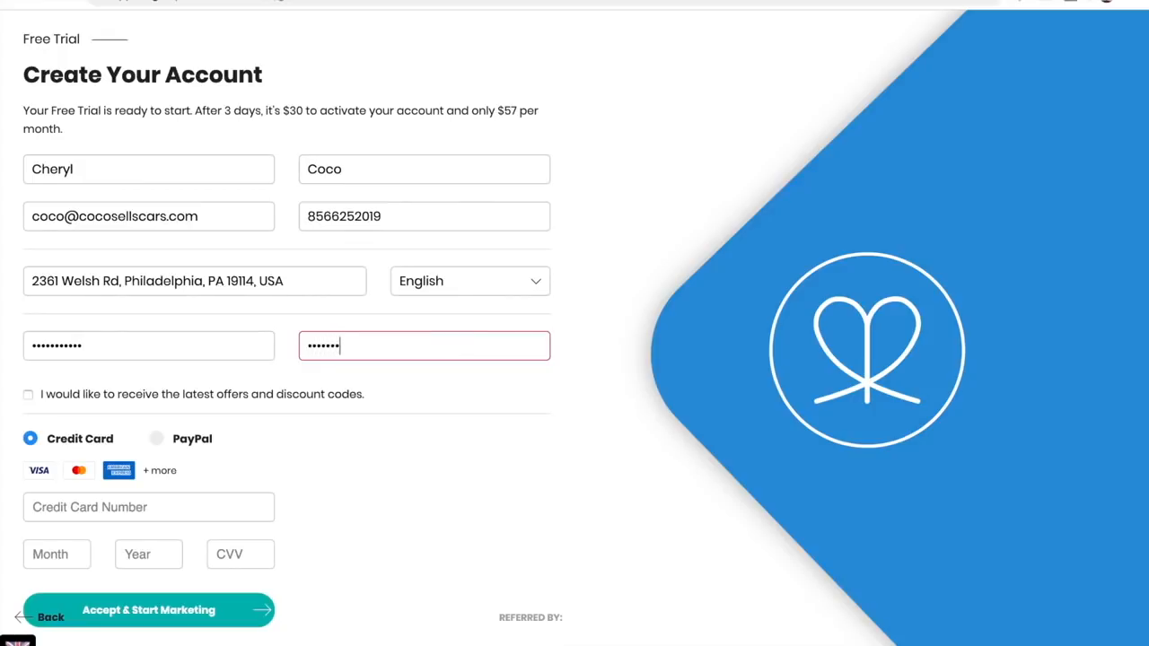
{"action": "type", "text": "••"}
{"action": "scroll", "coordinate": [305, 440], "scroll_direction": "down", "scroll_amount": 1}
Step: Enter the card number, expiry month and year and CVV, then submit via Accept & Start Marketing
{"action": "left_click", "coordinate": [65, 476]}
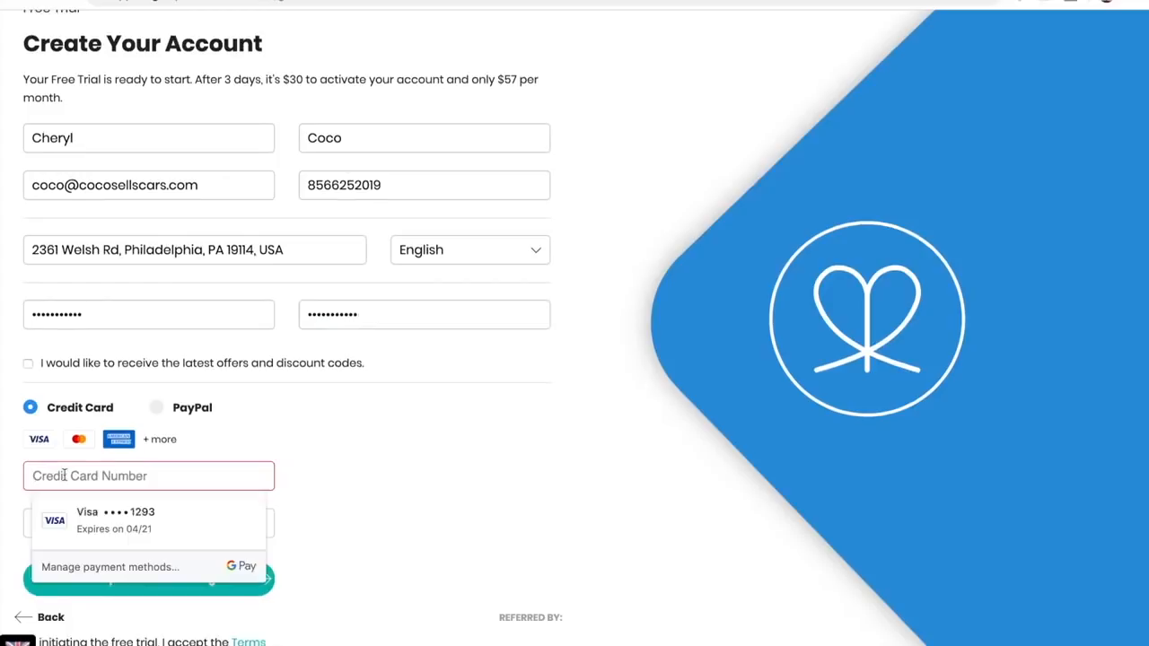
{"action": "type", "text": "4111 1111 111"}
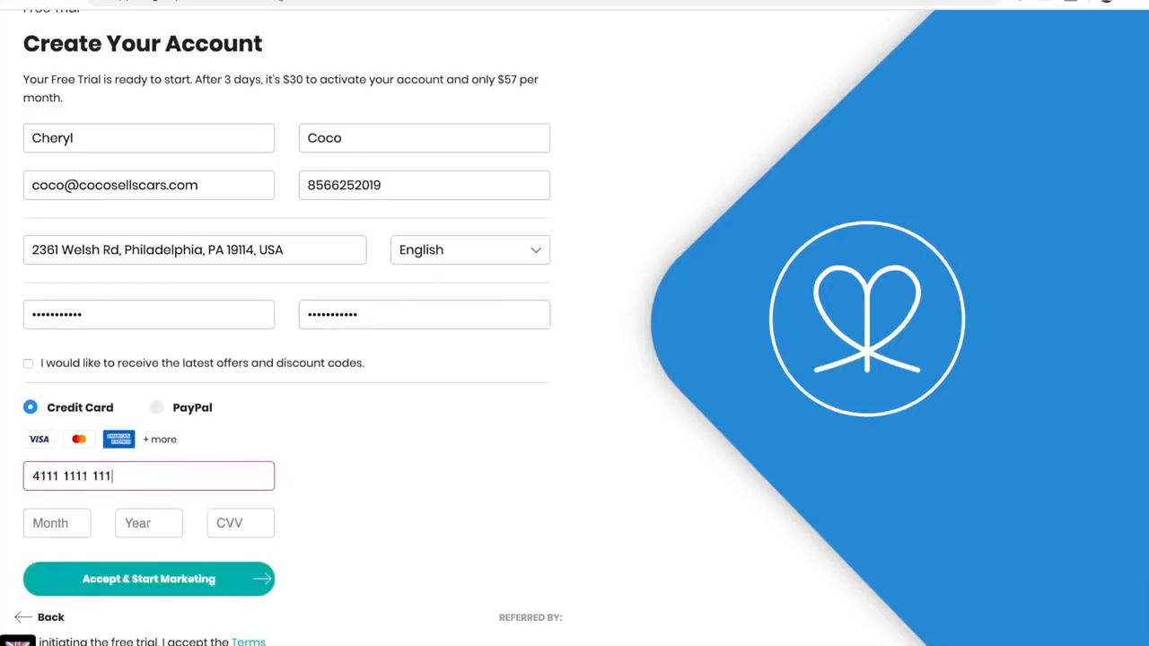
{"action": "type", "text": "1"}
{"action": "left_click", "coordinate": [54, 523]}
{"action": "type", "text": "09"}
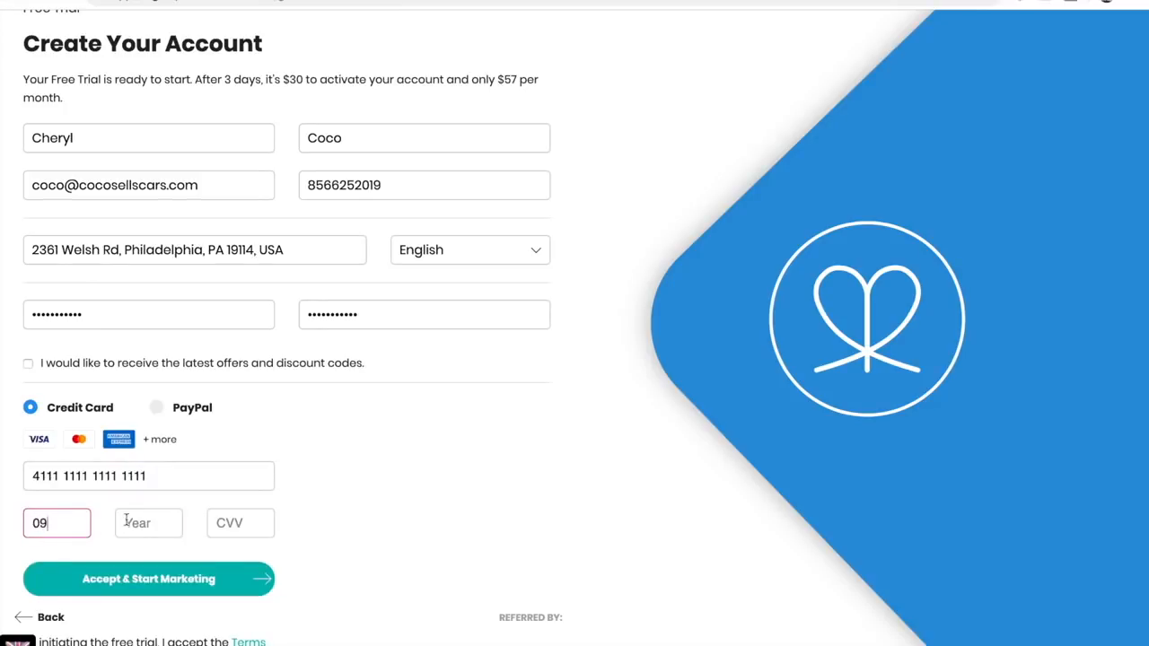
{"action": "left_click", "coordinate": [148, 523]}
{"action": "type", "text": "2020"}
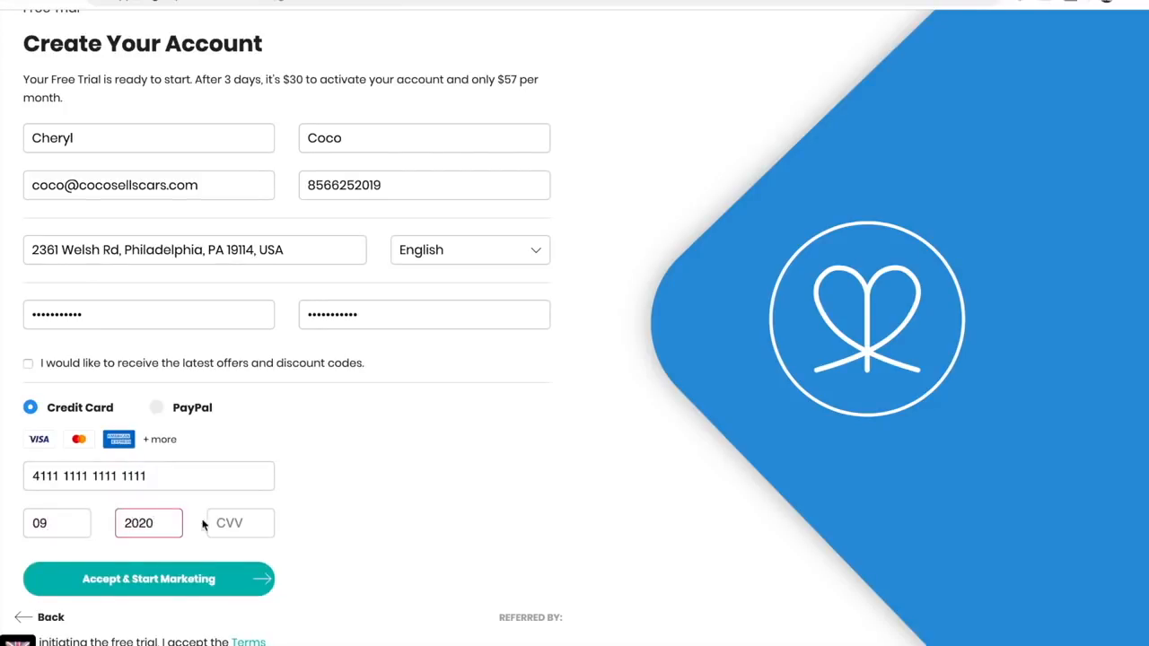
{"action": "left_click", "coordinate": [230, 523]}
{"action": "type", "text": "244"}
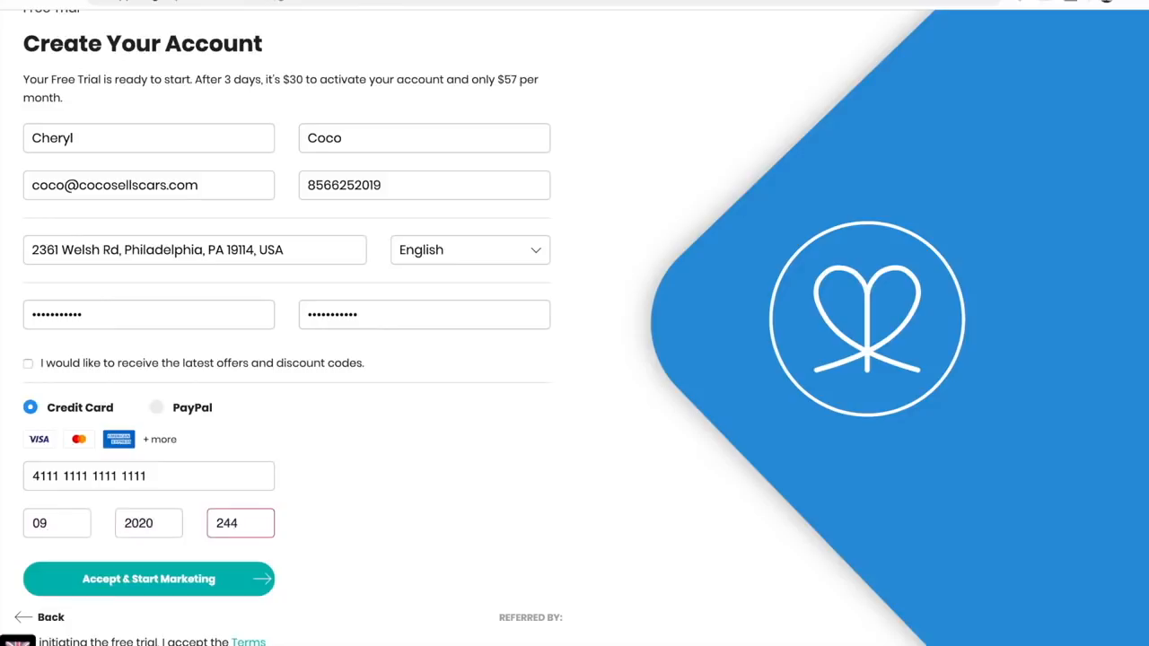
{"action": "left_click", "coordinate": [167, 579]}
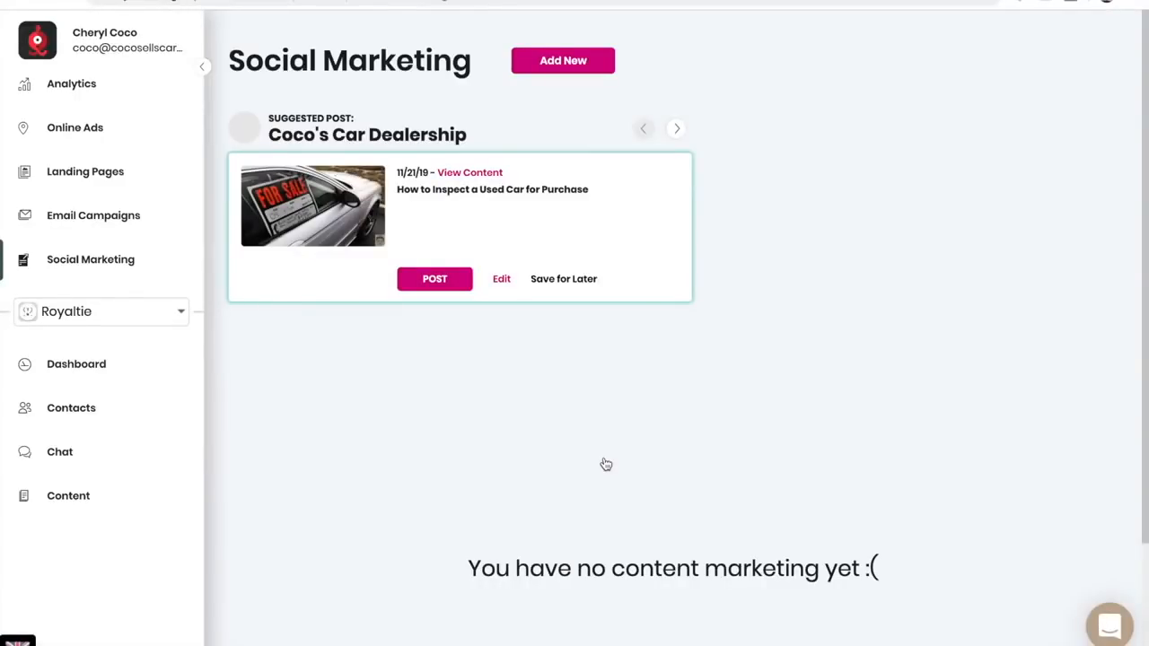
Step: Publish the suggested used-car inspection post from Social Marketing
{"action": "left_click", "coordinate": [434, 279]}
Step: Choose Facebook as the sharing destination and send the used-car inspection post to it
{"action": "left_click", "coordinate": [683, 340]}
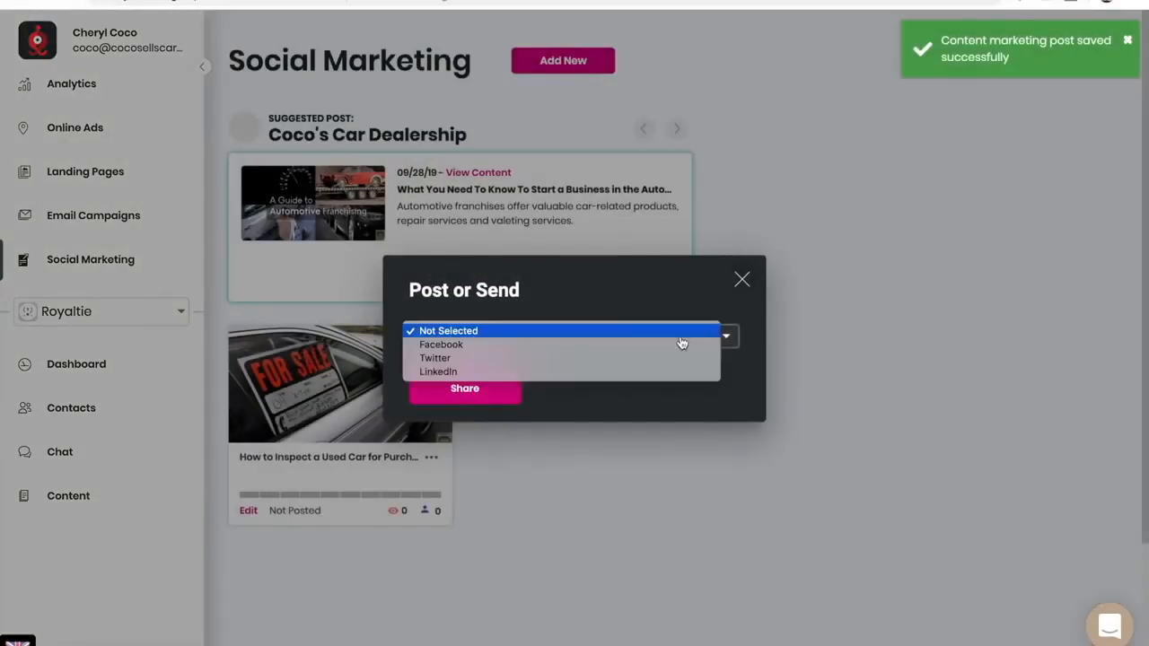
{"action": "left_click", "coordinate": [673, 344]}
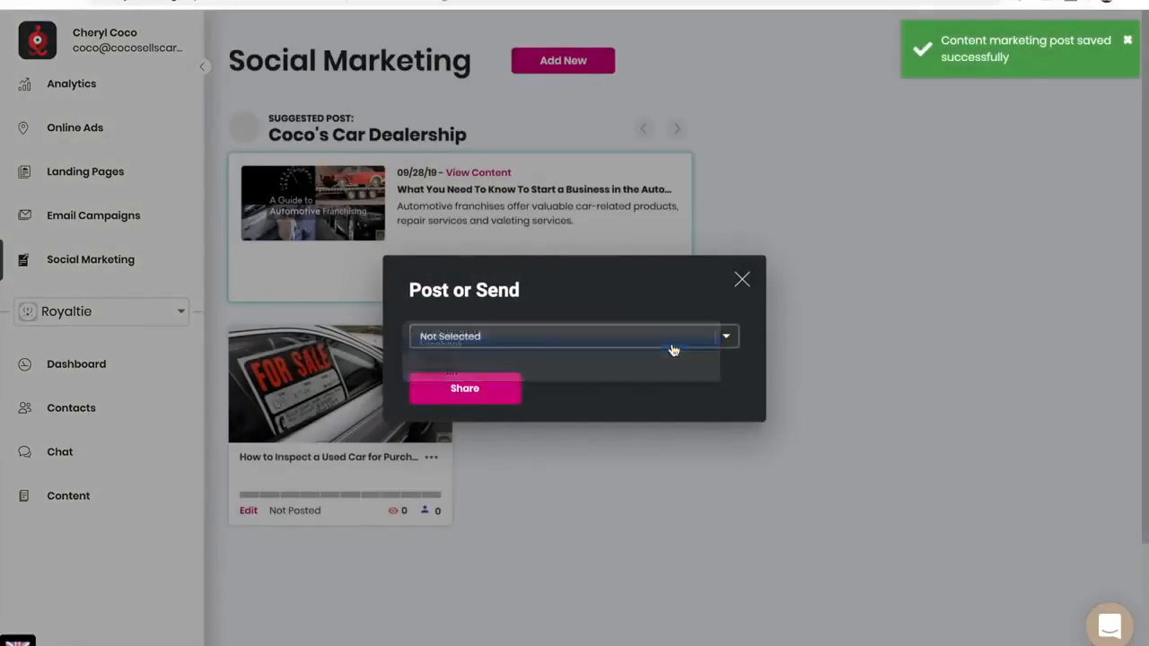
{"action": "left_click", "coordinate": [494, 412]}
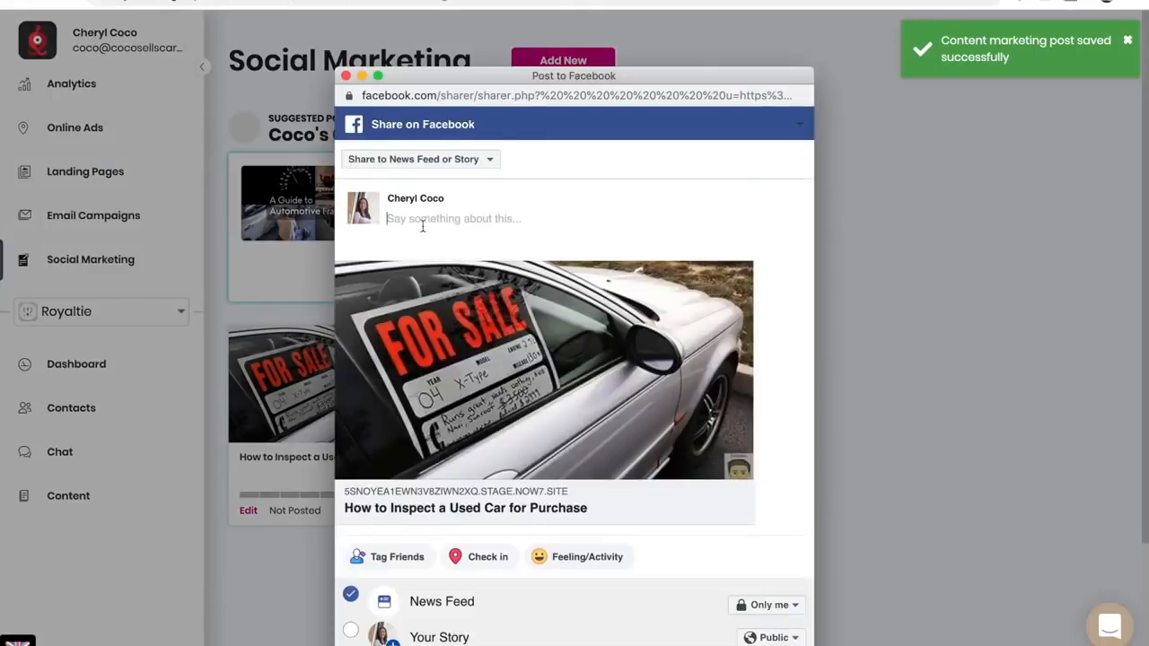
Step: Write the dealership caption and publish the shared article to Facebook
{"action": "left_click", "coordinate": [423, 227]}
{"action": "type", "text": "We s"}
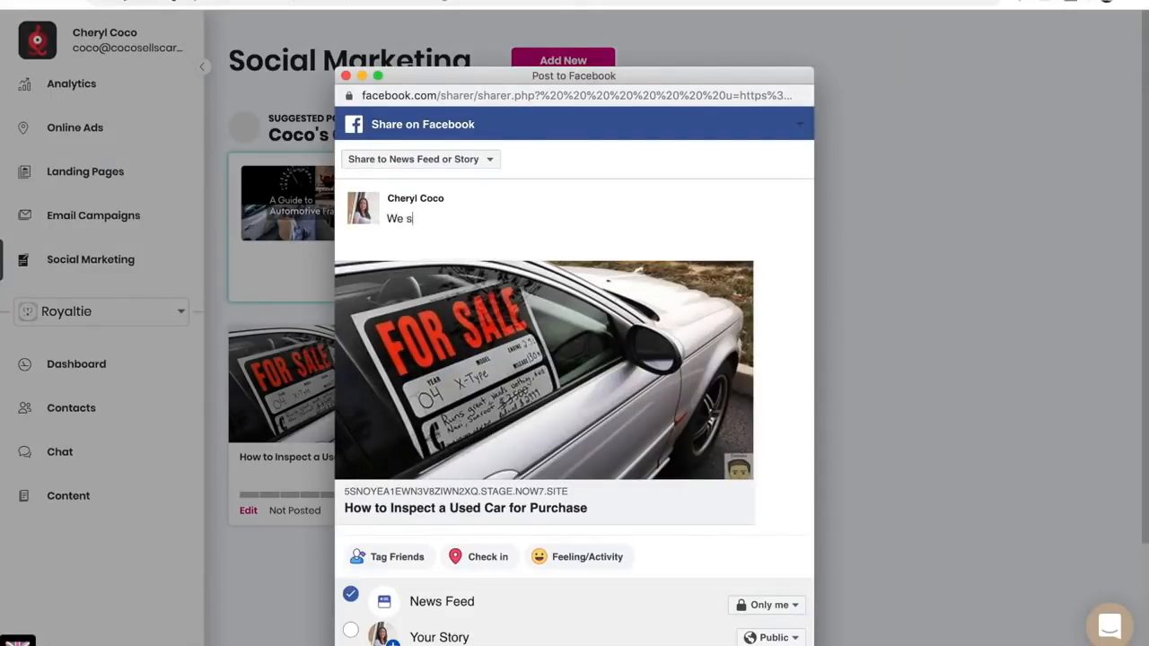
{"action": "type", "text": "ell used and new vehi"}
{"action": "type", "text": "cles."}
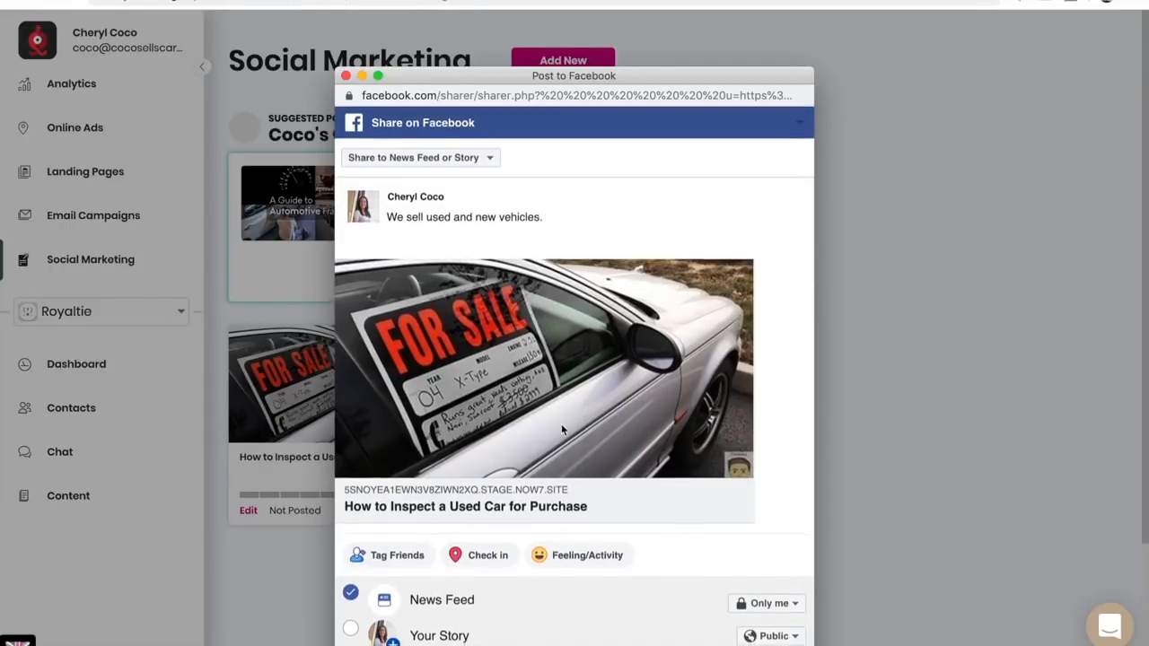
{"action": "left_click_drag", "start_coordinate": [681, 75], "coordinate": [681, 51]}
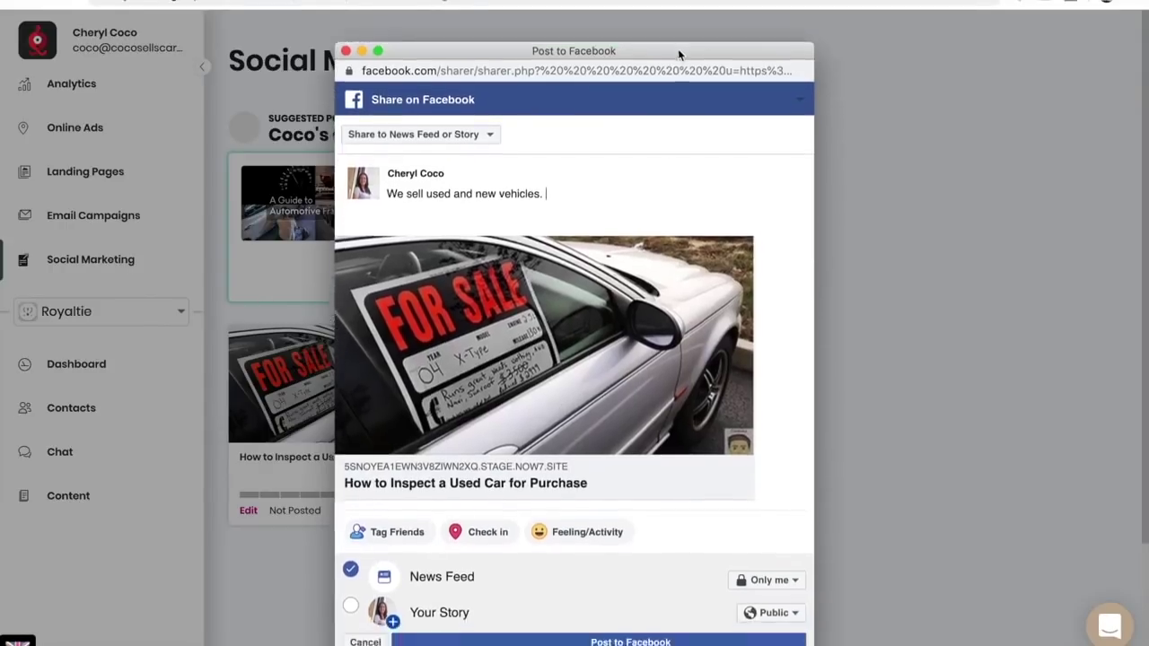
{"action": "left_click", "coordinate": [625, 641]}
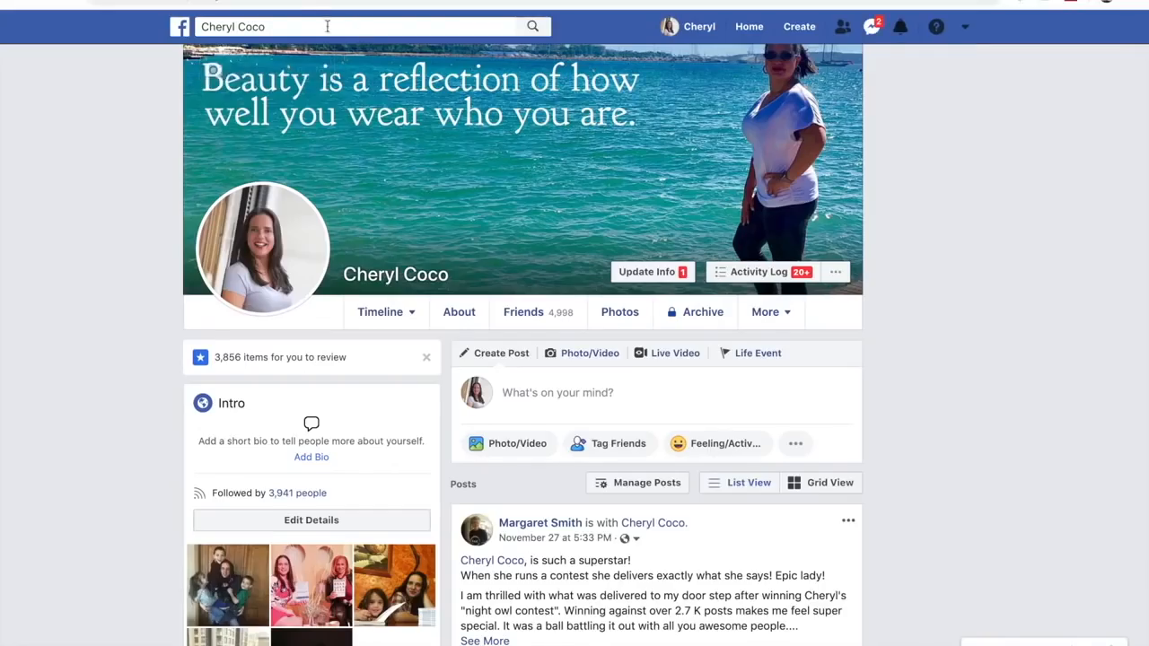
Step: Go to the own Facebook profile timeline showing the newly shared inspection post
{"action": "left_click", "coordinate": [700, 26]}
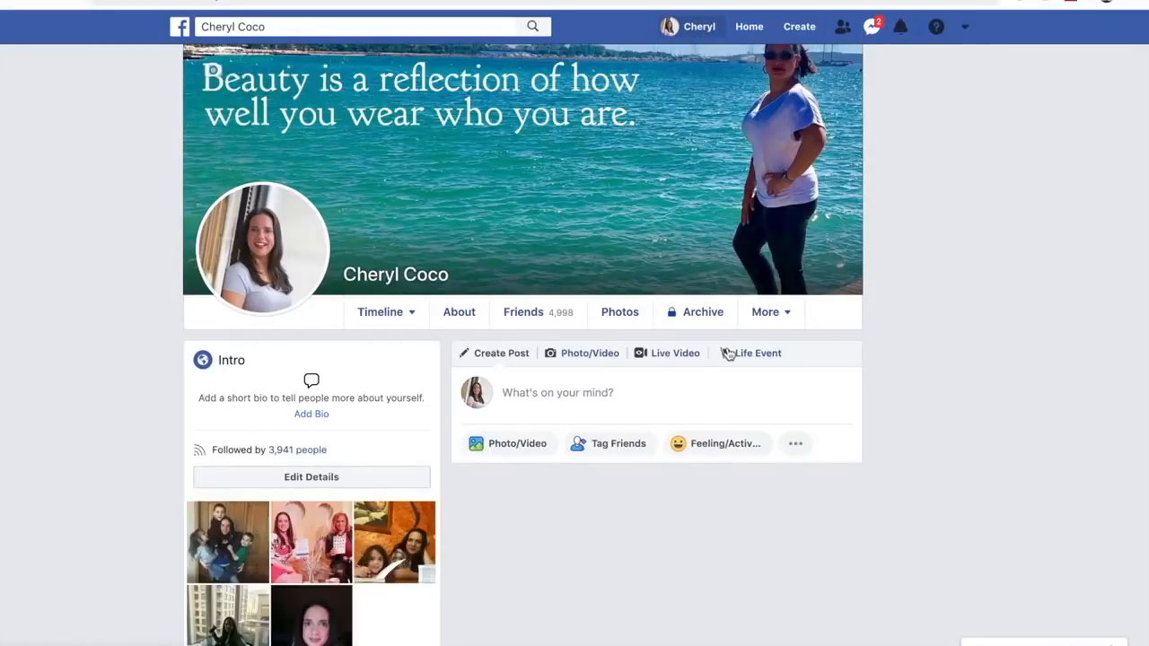
{"action": "scroll", "coordinate": [729, 354], "scroll_direction": "down", "scroll_amount": 3}
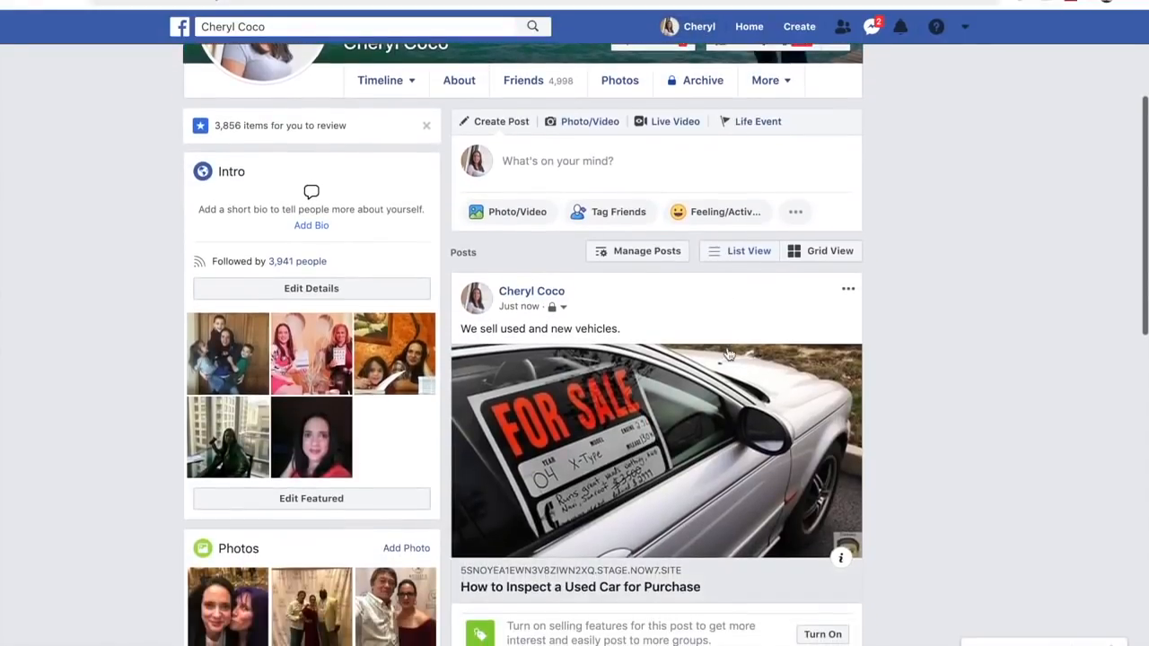
{"action": "scroll", "coordinate": [729, 354], "scroll_direction": "down", "scroll_amount": 1}
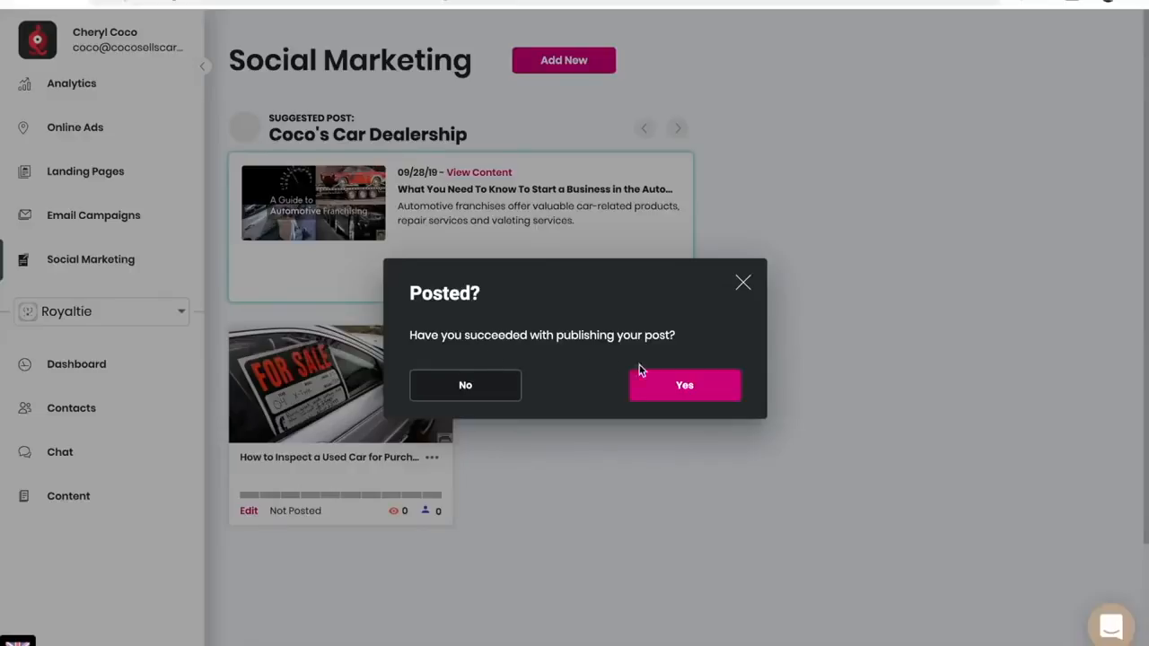
Step: Confirm the post was published, add the article to the website blog, and email it to followers
{"action": "left_click", "coordinate": [698, 387]}
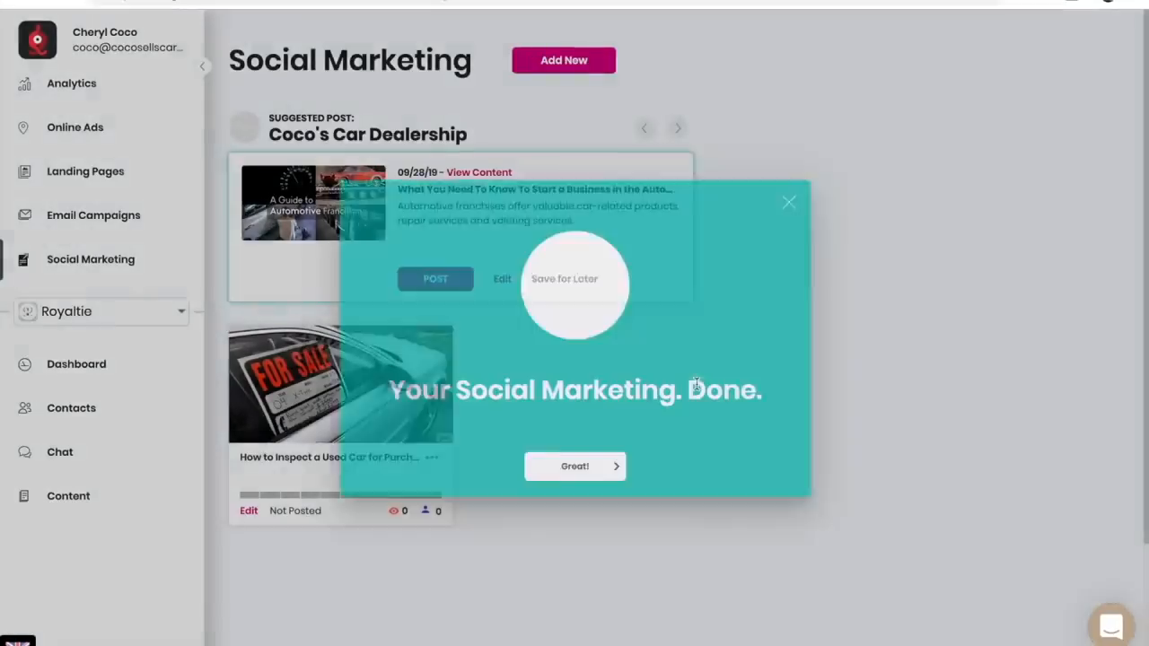
{"action": "left_click", "coordinate": [592, 479]}
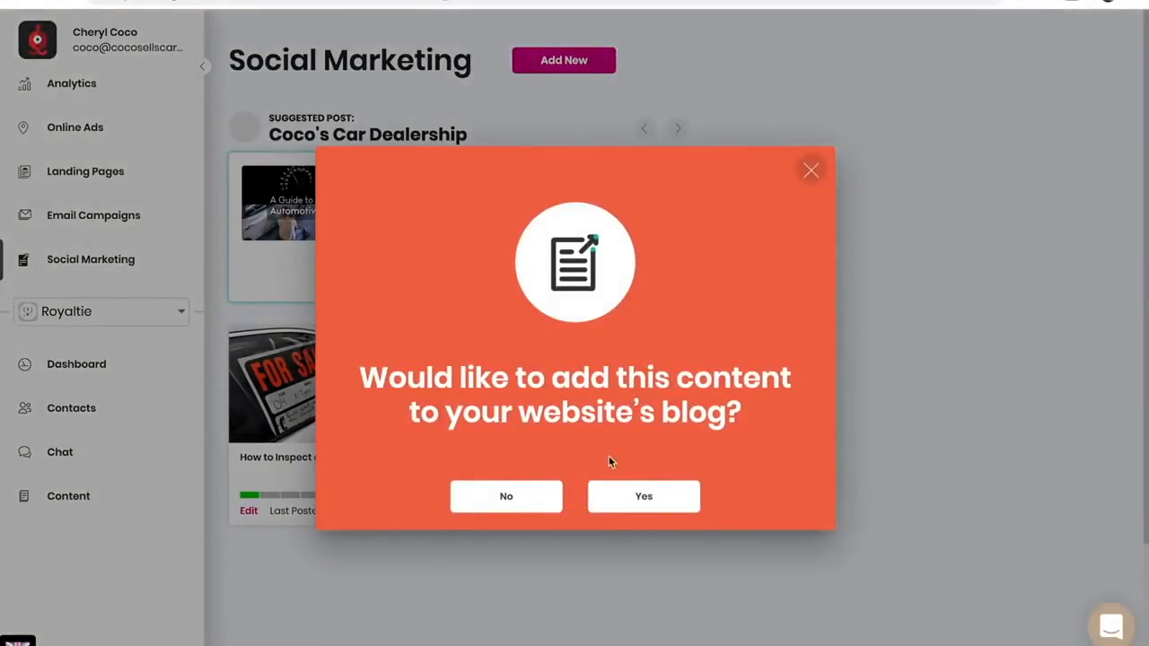
{"action": "left_click", "coordinate": [664, 503]}
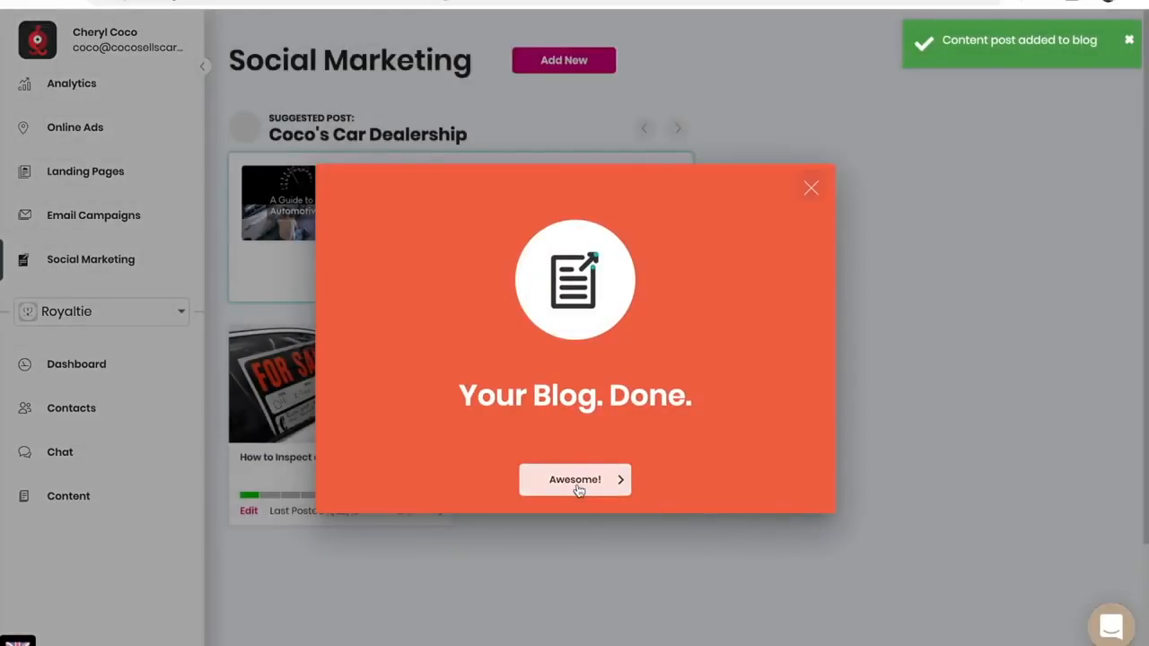
{"action": "left_click", "coordinate": [579, 485]}
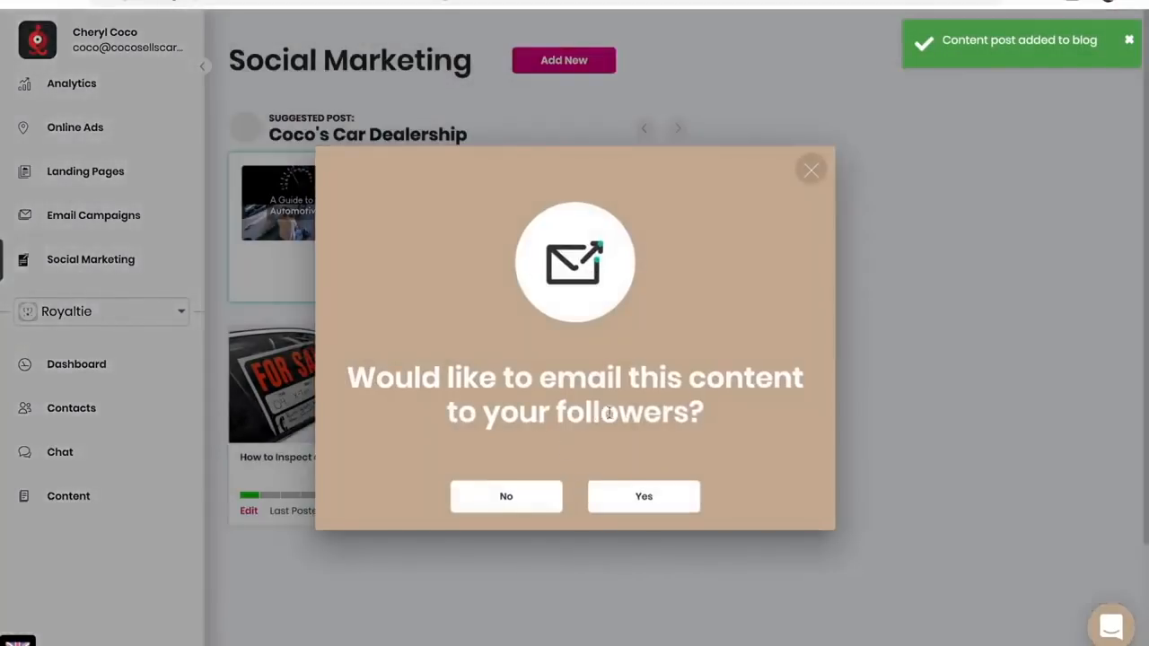
{"action": "left_click", "coordinate": [645, 497]}
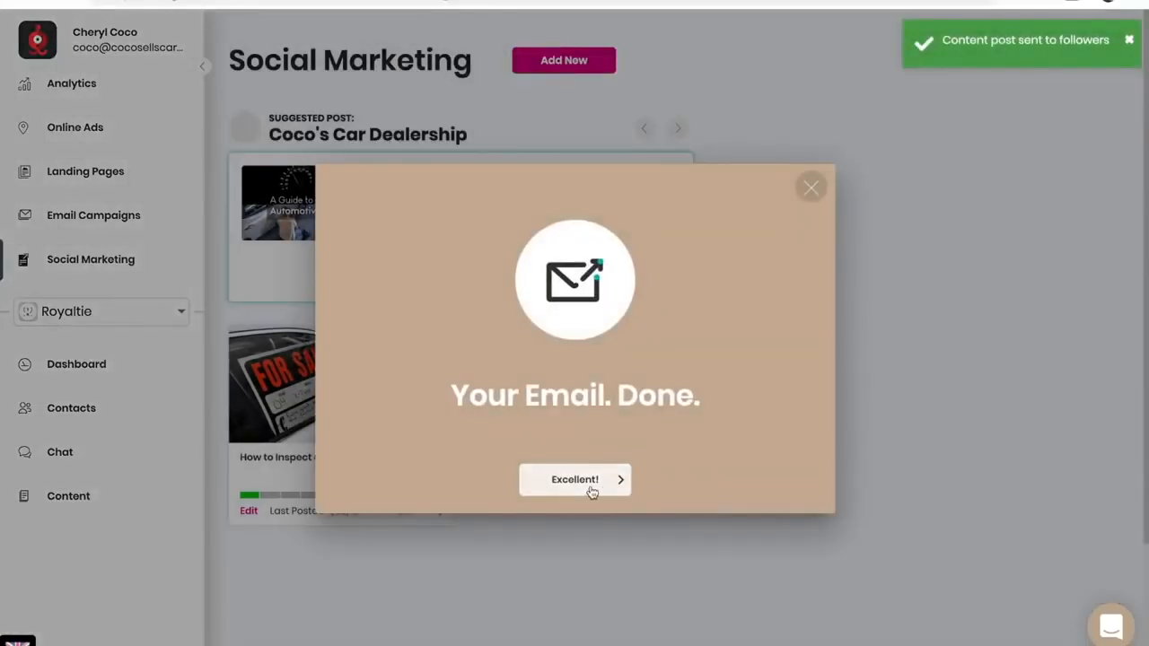
{"action": "left_click", "coordinate": [588, 479]}
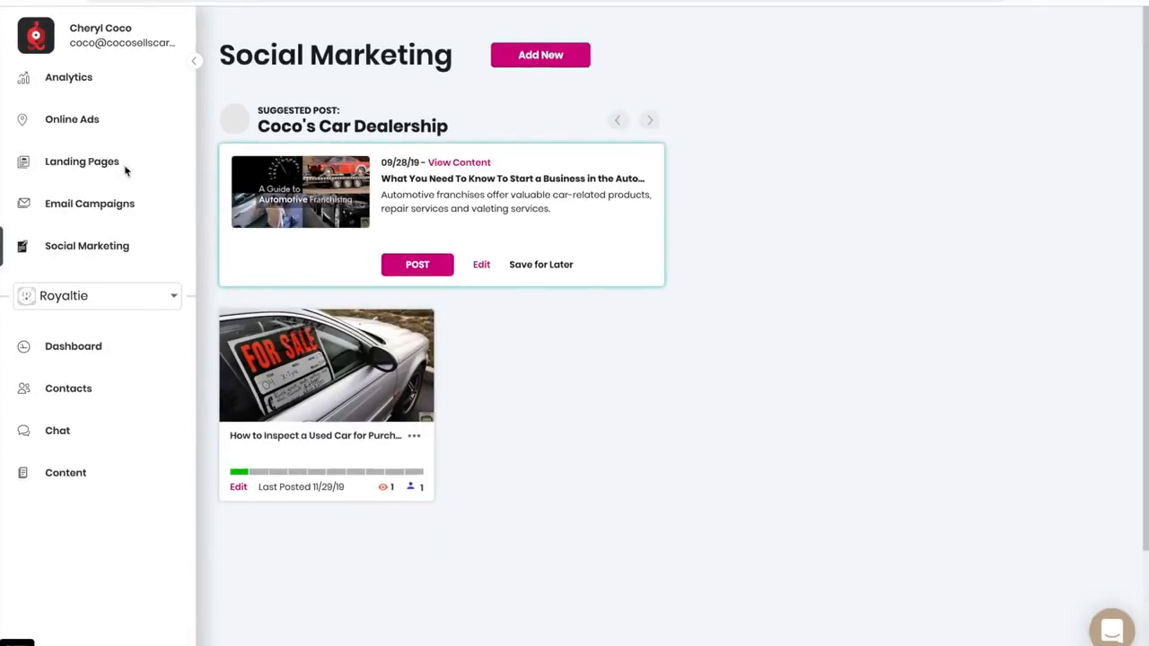
Step: Go to the Landing Pages section to check the dealership site's blog
{"action": "left_click", "coordinate": [81, 162]}
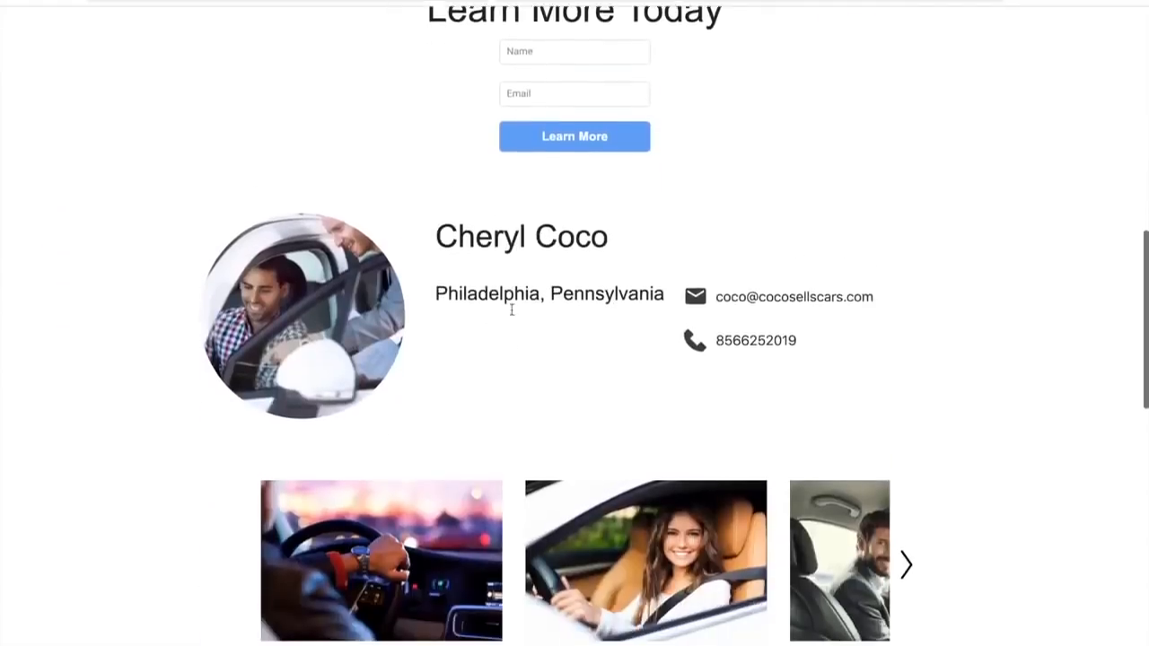
{"action": "scroll", "coordinate": [513, 309], "scroll_direction": "down", "scroll_amount": 5}
{"action": "scroll", "coordinate": [538, 287], "scroll_direction": "down", "scroll_amount": 5}
{"action": "scroll", "coordinate": [588, 264], "scroll_direction": "down", "scroll_amount": 2}
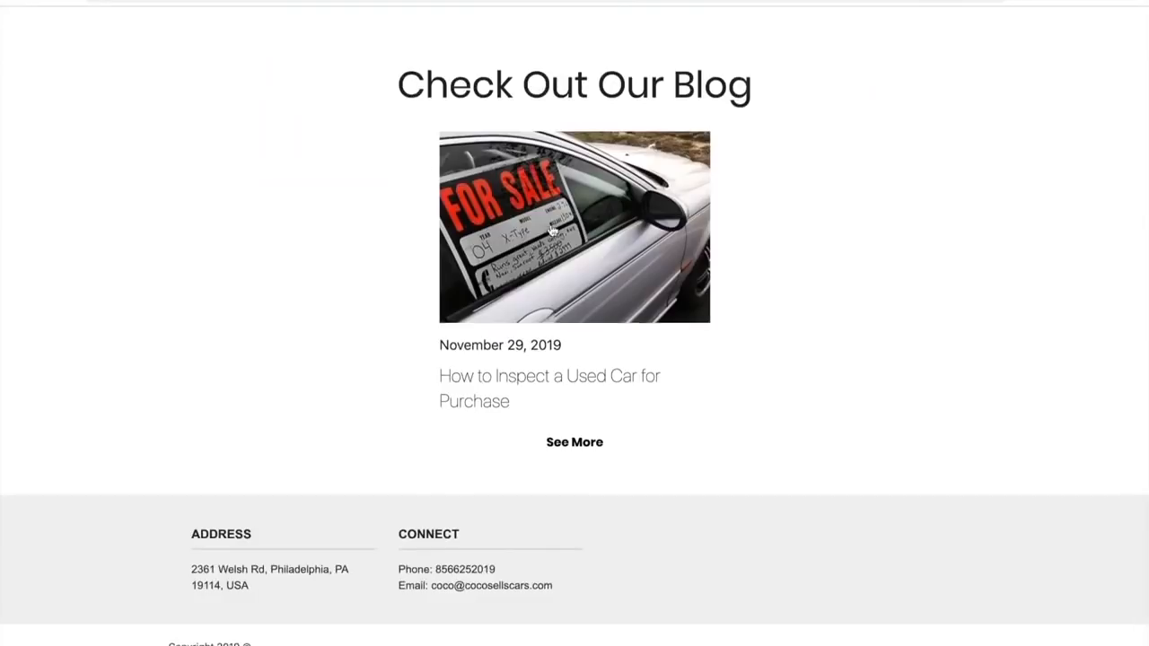
{"action": "scroll", "coordinate": [413, 221], "scroll_direction": "up", "scroll_amount": 5}
{"action": "scroll", "coordinate": [413, 222], "scroll_direction": "up", "scroll_amount": 8}
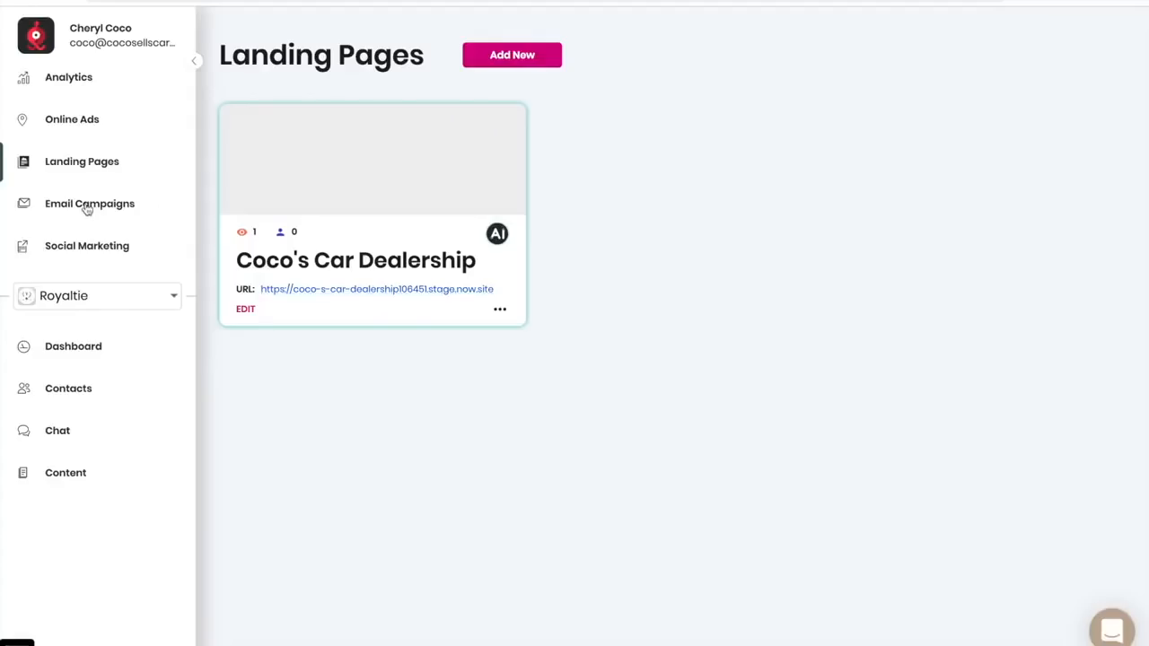
Step: Review the dealership newsletter campaign's Newsletter Template in the Email Builder
{"action": "left_click", "coordinate": [86, 206]}
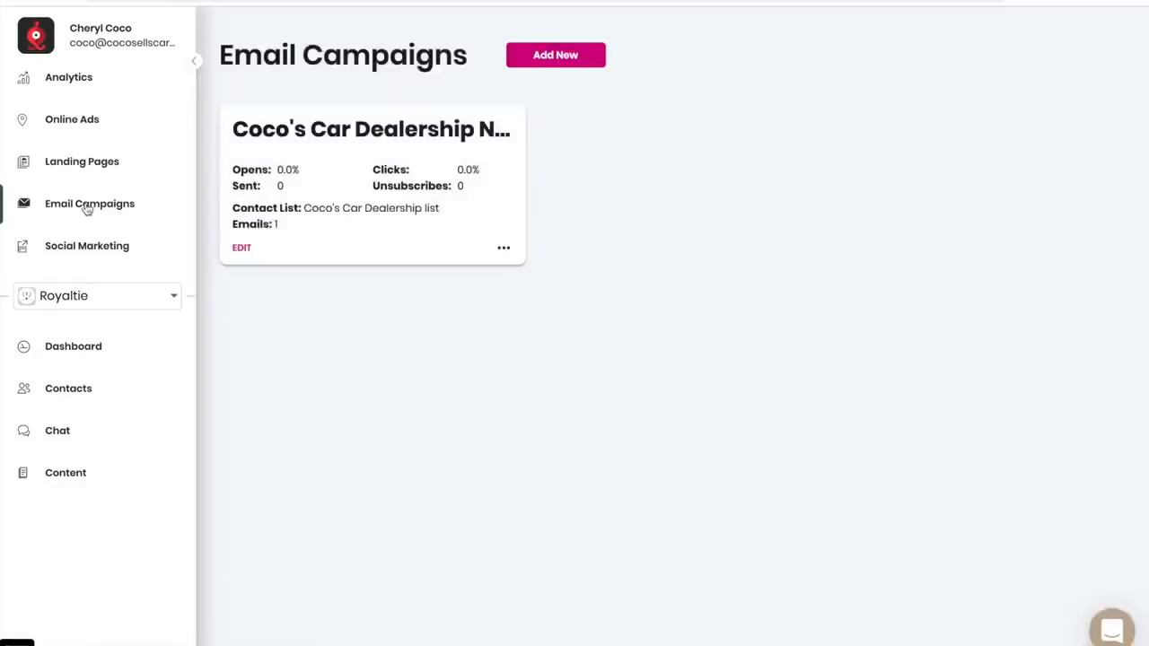
{"action": "left_click", "coordinate": [243, 248]}
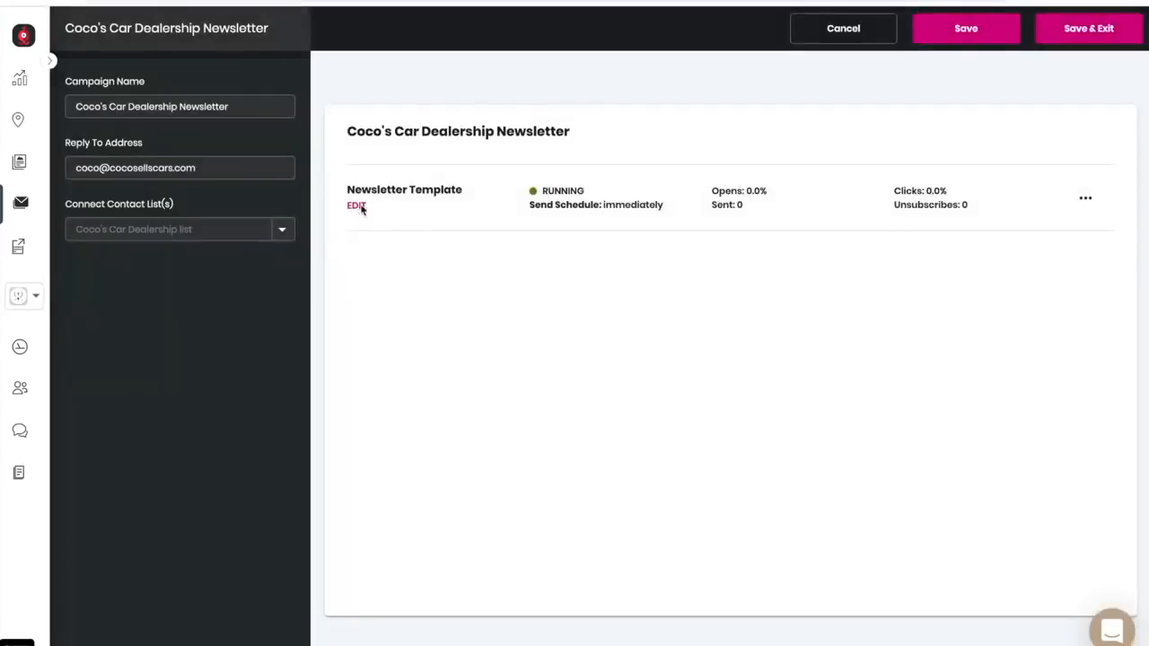
{"action": "left_click", "coordinate": [356, 205]}
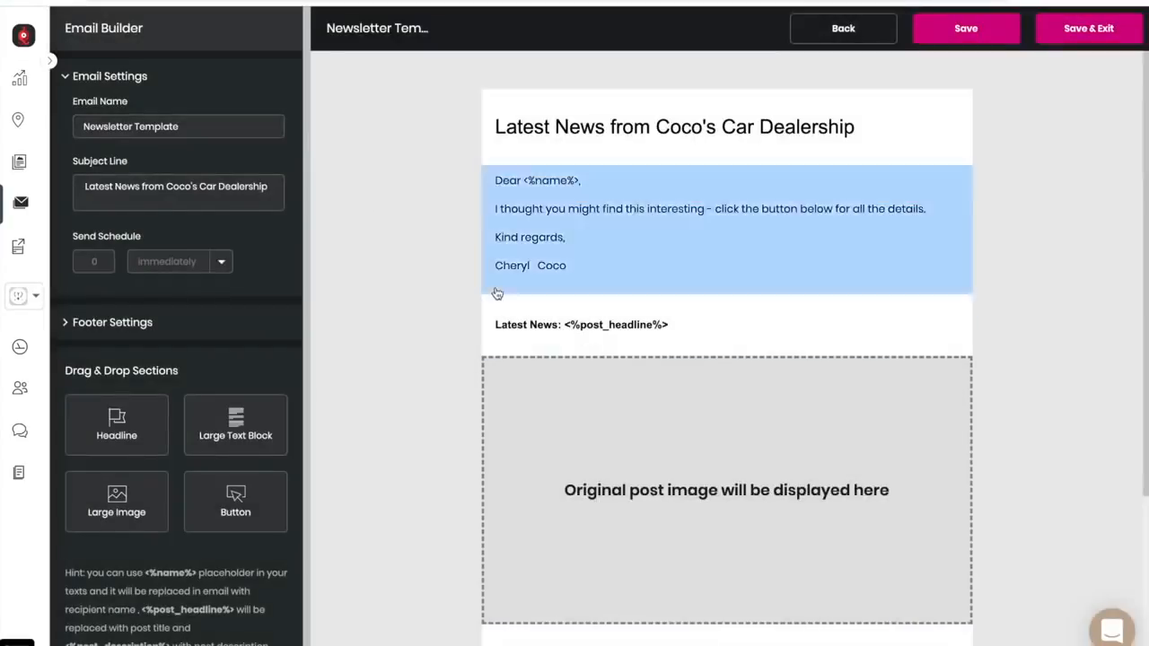
{"action": "scroll", "coordinate": [445, 291], "scroll_direction": "down", "scroll_amount": 3}
{"action": "scroll", "coordinate": [444, 292], "scroll_direction": "up", "scroll_amount": 1}
{"action": "scroll", "coordinate": [445, 291], "scroll_direction": "up", "scroll_amount": 2}
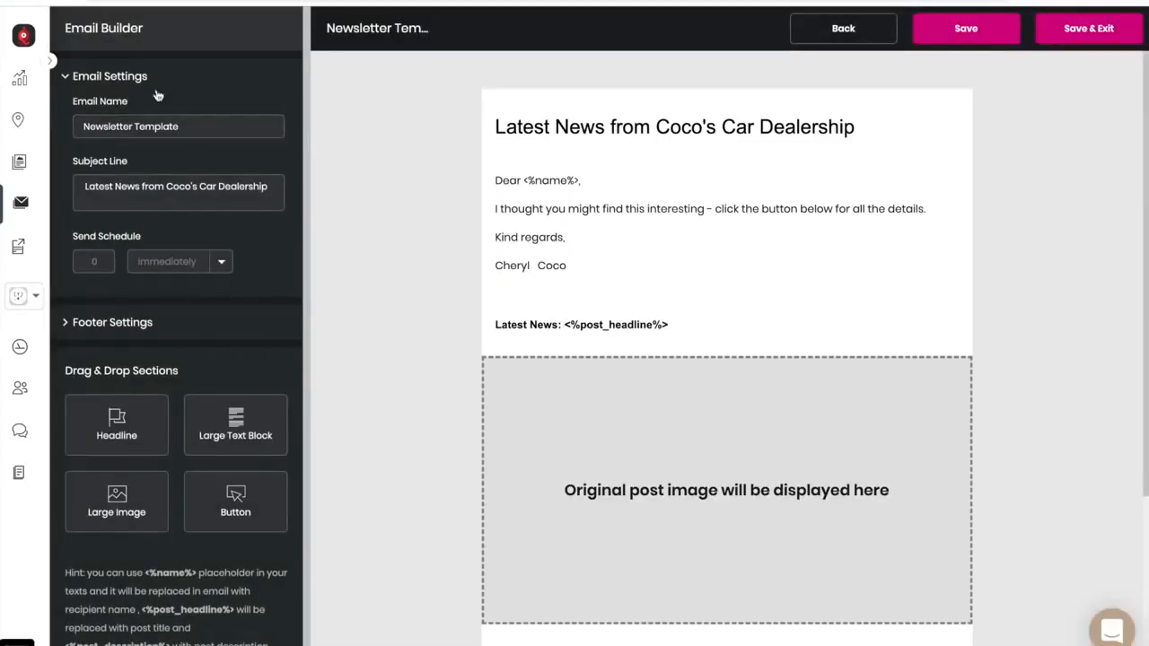
Step: Expand the sidebar and return to the Social Marketing page
{"action": "left_click", "coordinate": [52, 61]}
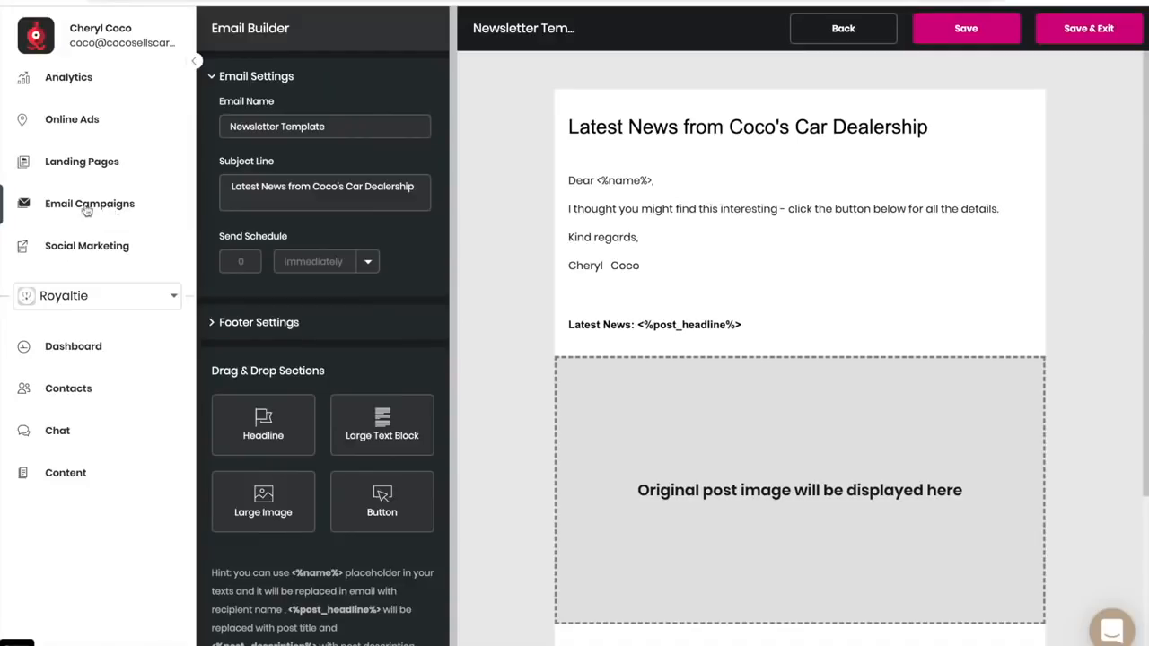
{"action": "left_click", "coordinate": [87, 245]}
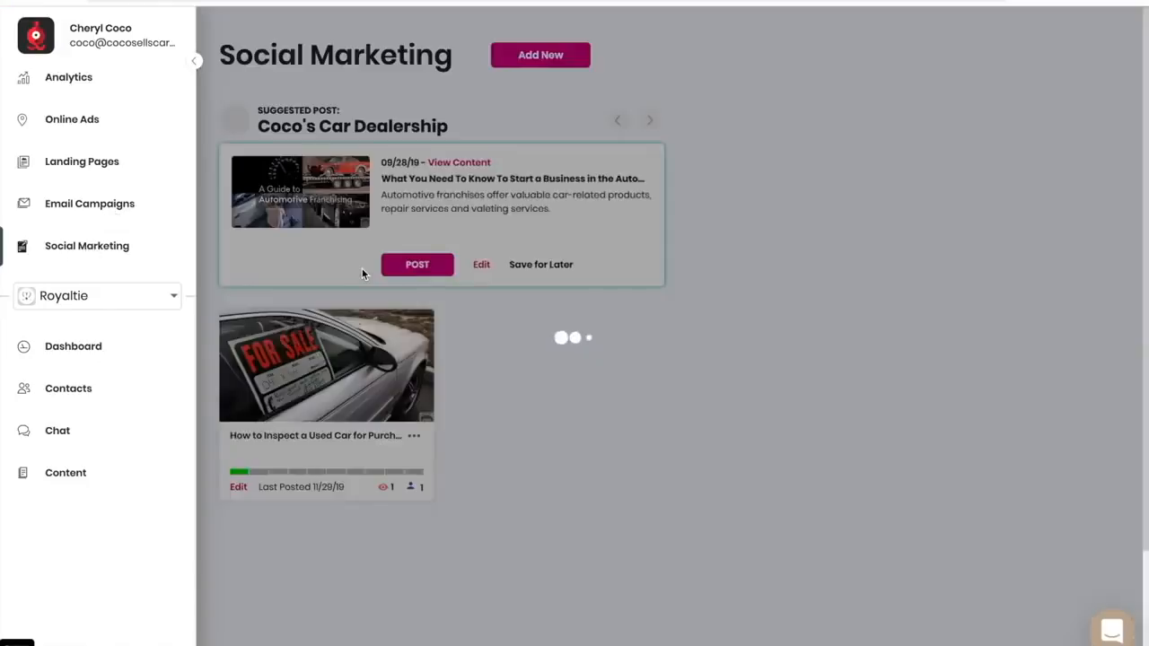